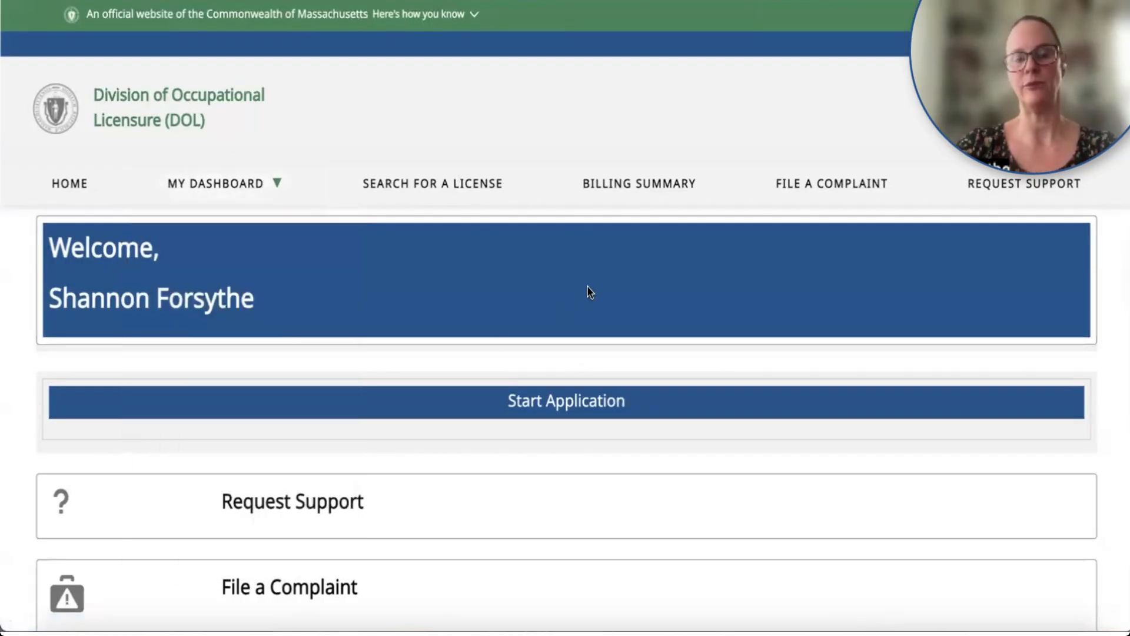
# Step: Start the license renewal for the Real Estate Broker license listed on the dashboard
pyautogui.scroll(-1, 587, 285)
pyautogui.scroll(-8, 587, 288)
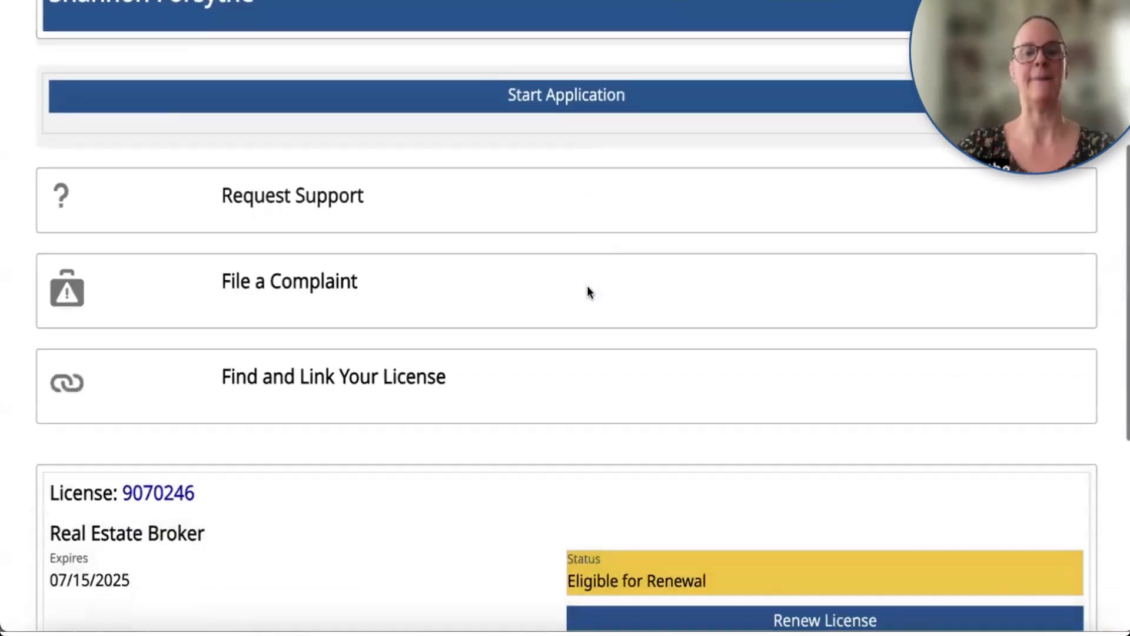
pyautogui.scroll(-2, 589, 292)
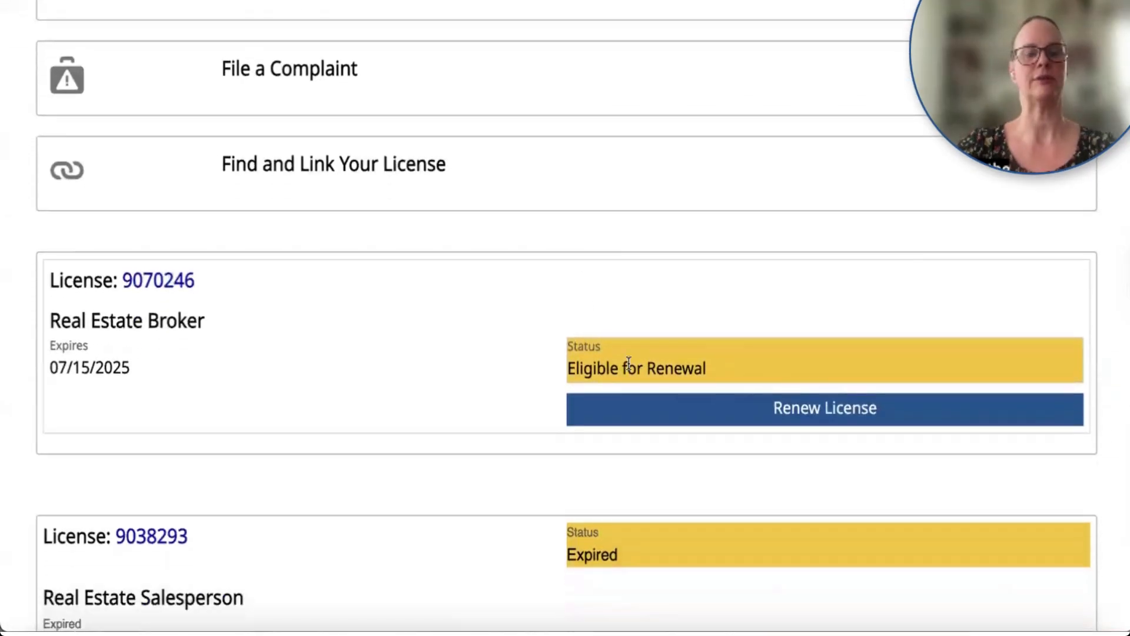
pyautogui.scroll(-4, 716, 419)
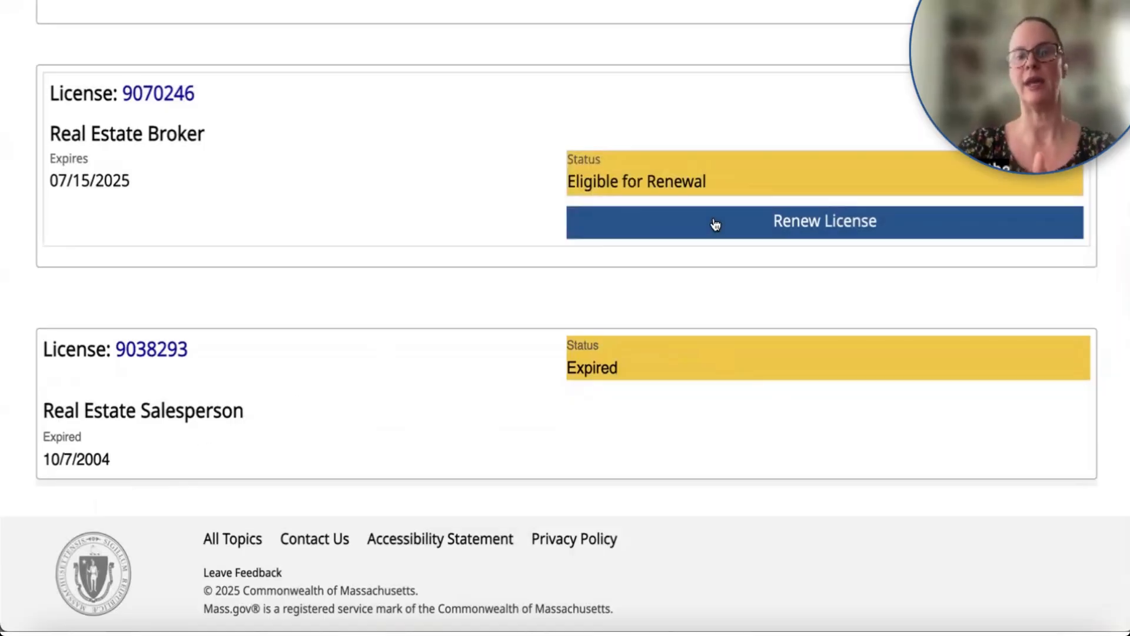
pyautogui.click(712, 217)
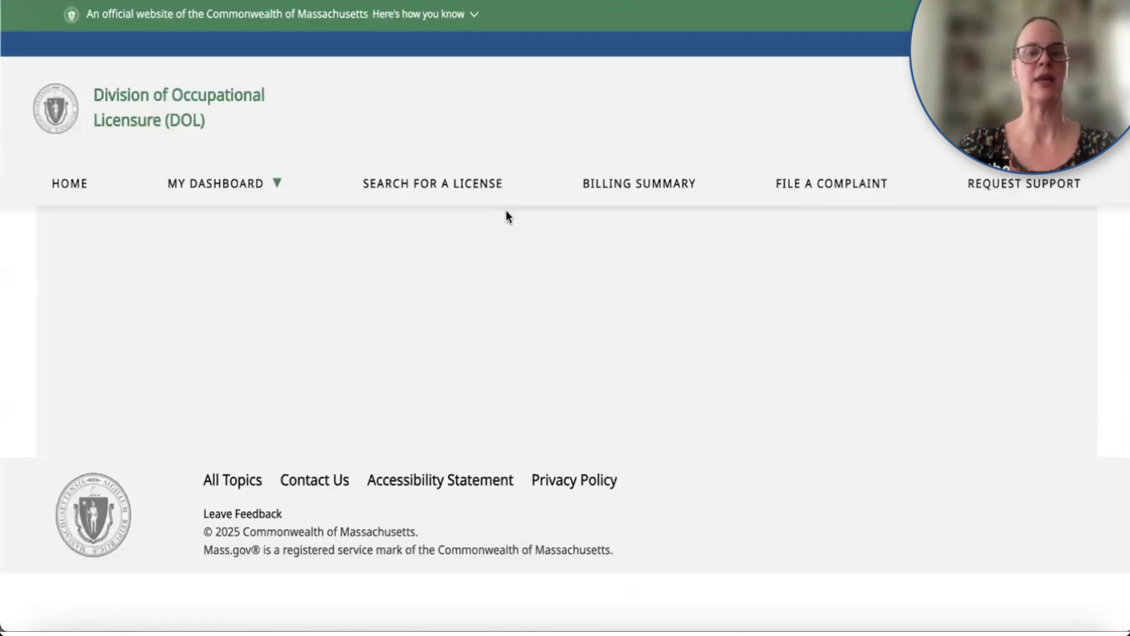
# Step: Go back through the renewal application from the passport photo upload to the Personal Details page
pyautogui.scroll(-2, 507, 216)
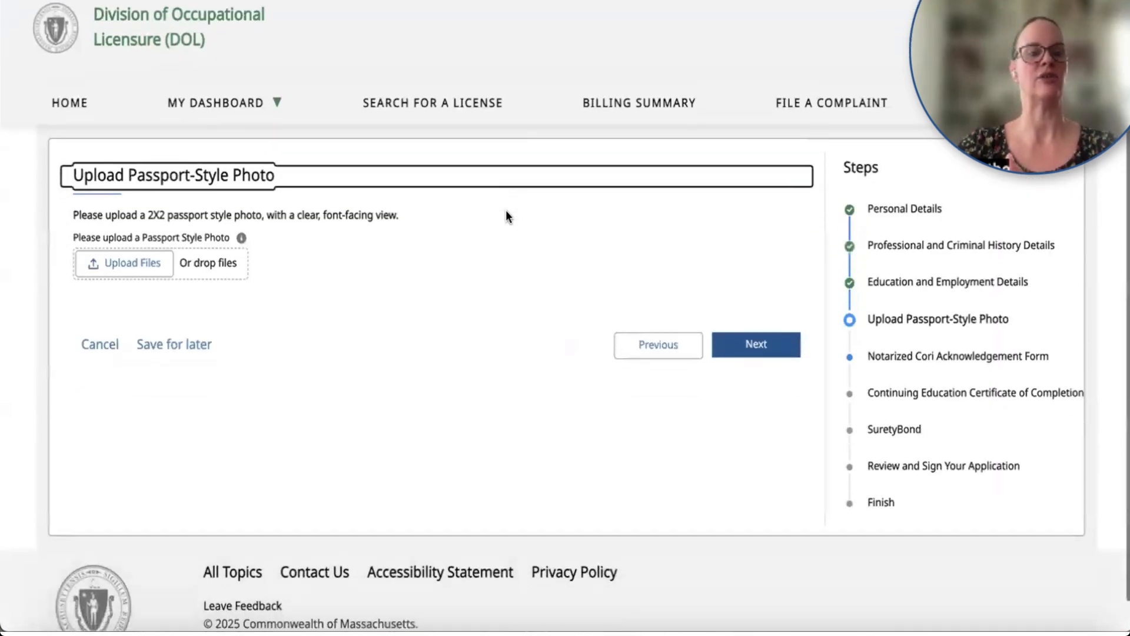
pyautogui.click(660, 321)
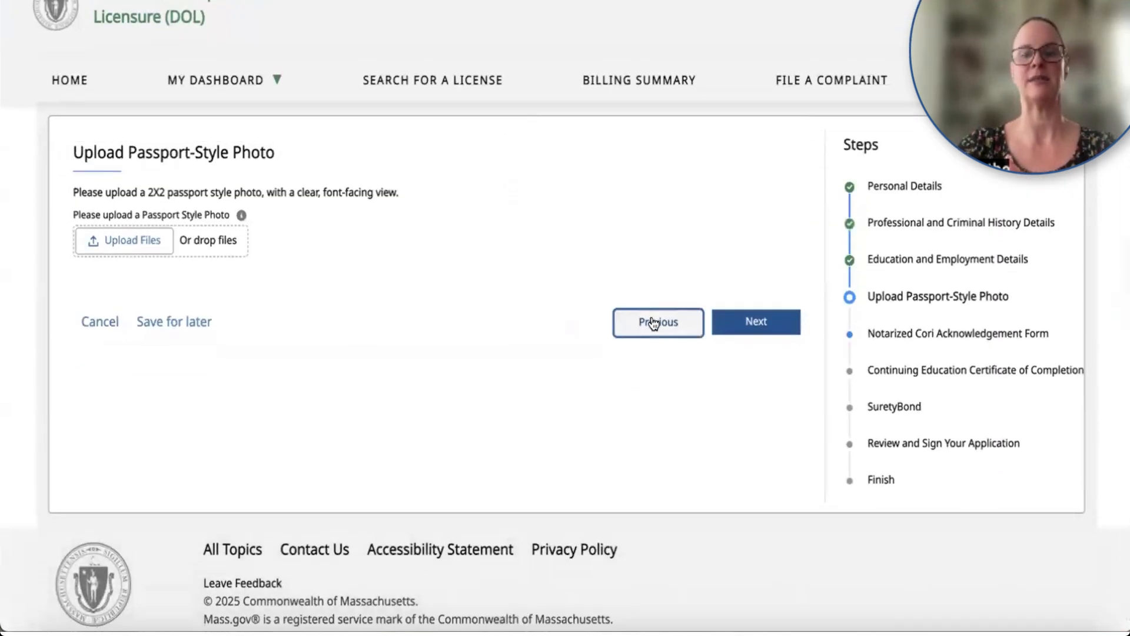
pyautogui.scroll(-8, 528, 315)
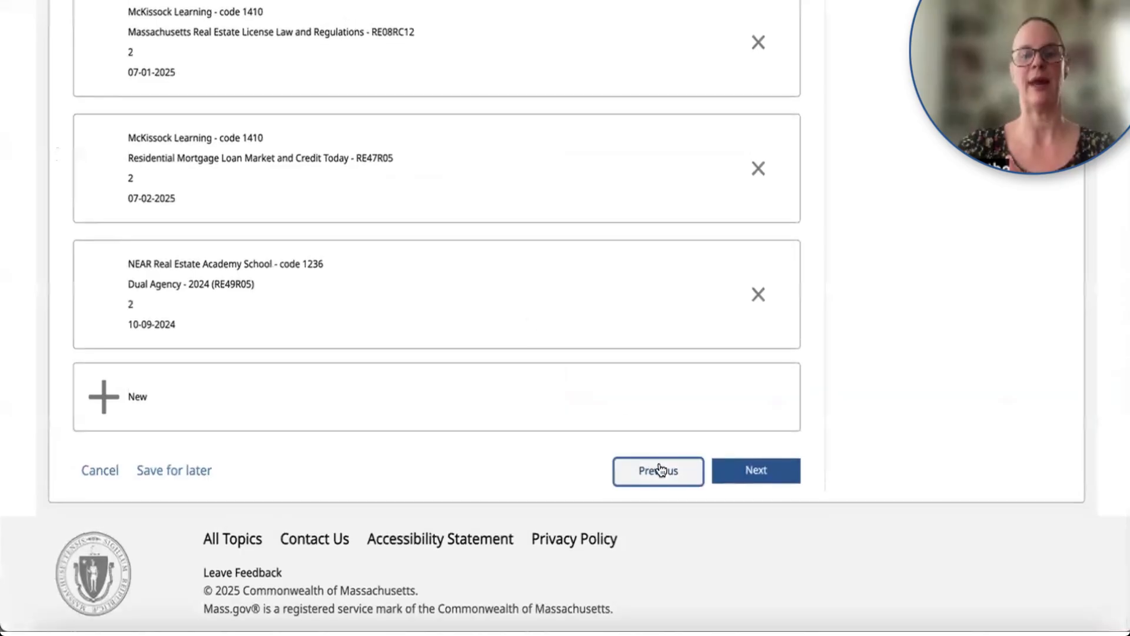
pyautogui.click(657, 469)
pyautogui.click(659, 470)
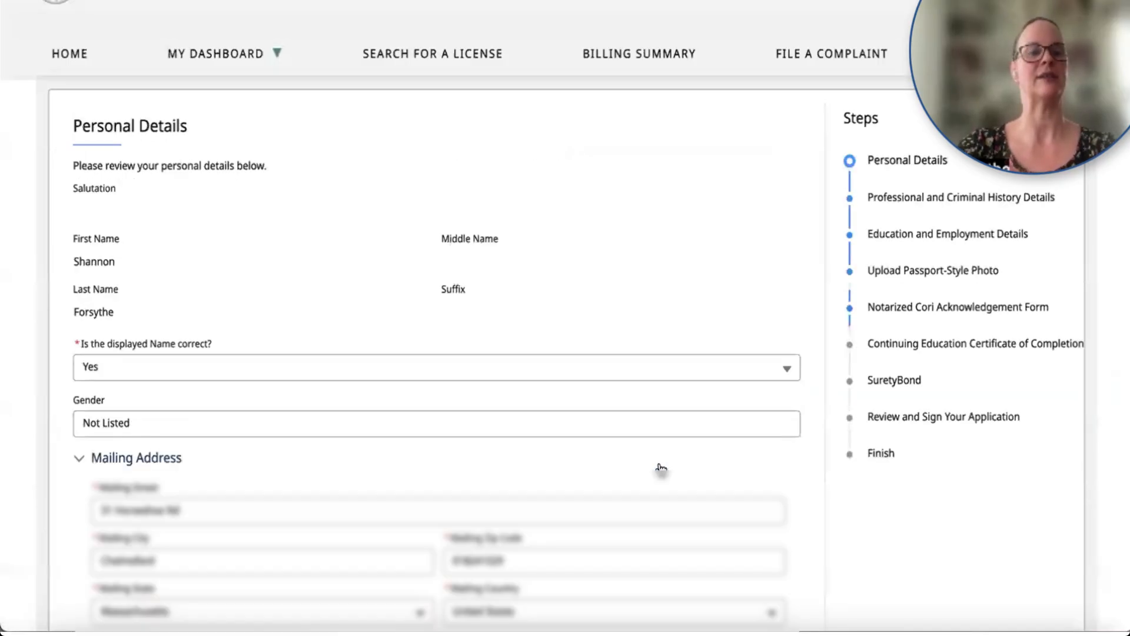
# Step: Review the Personal Details and Professional and Criminal History Details pages and proceed to Education and Employment Details
pyautogui.scroll(3, 602, 213)
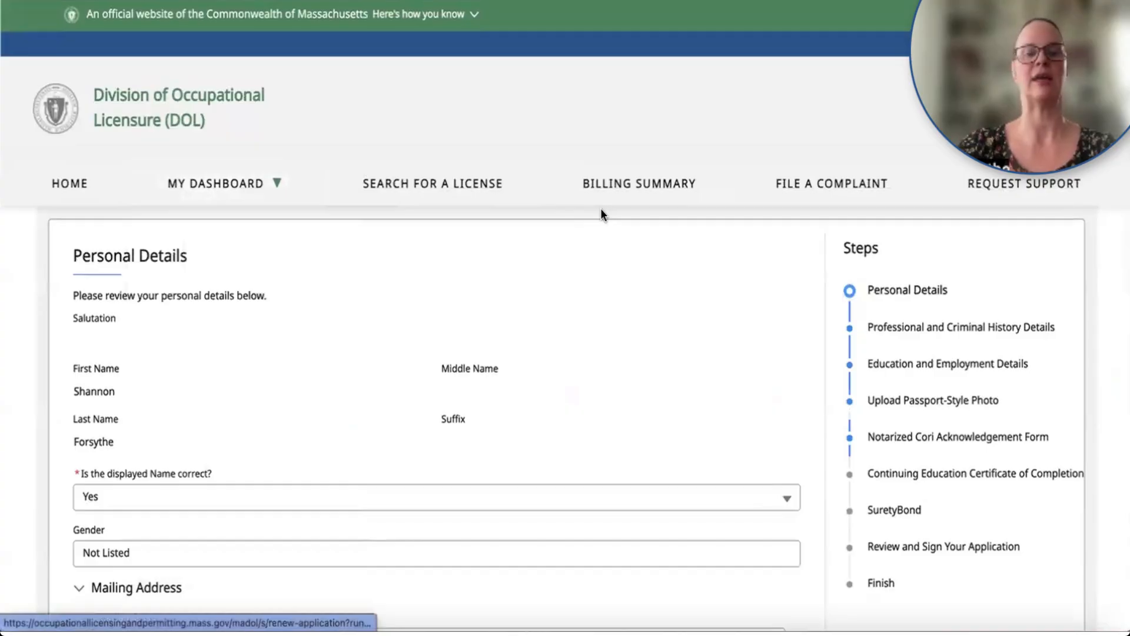
pyautogui.scroll(-15, 358, 221)
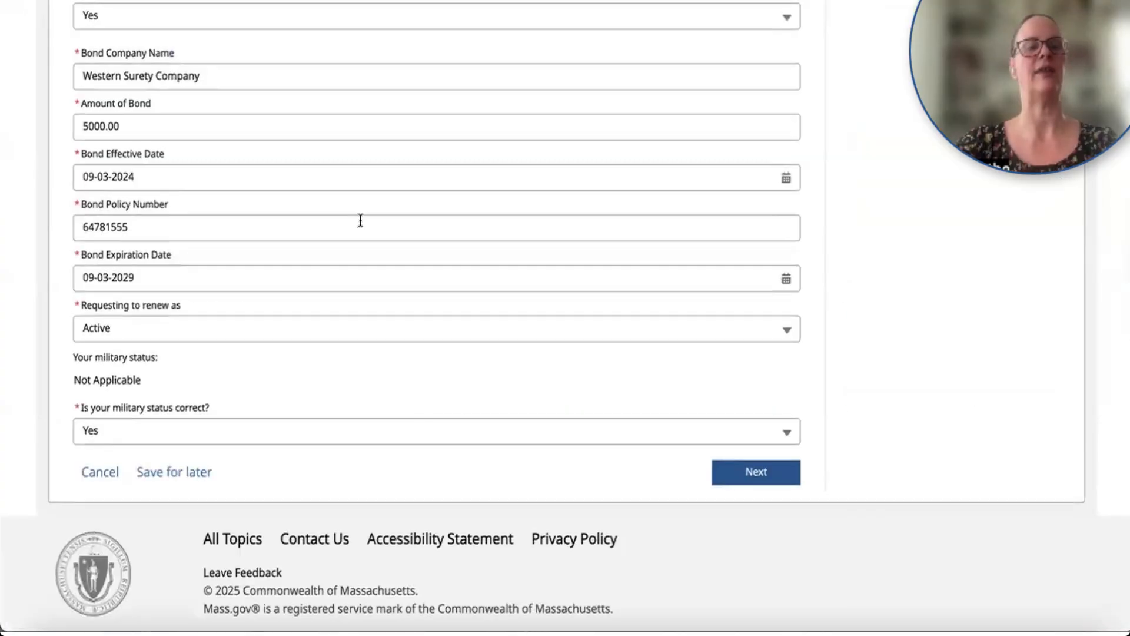
pyautogui.click(787, 526)
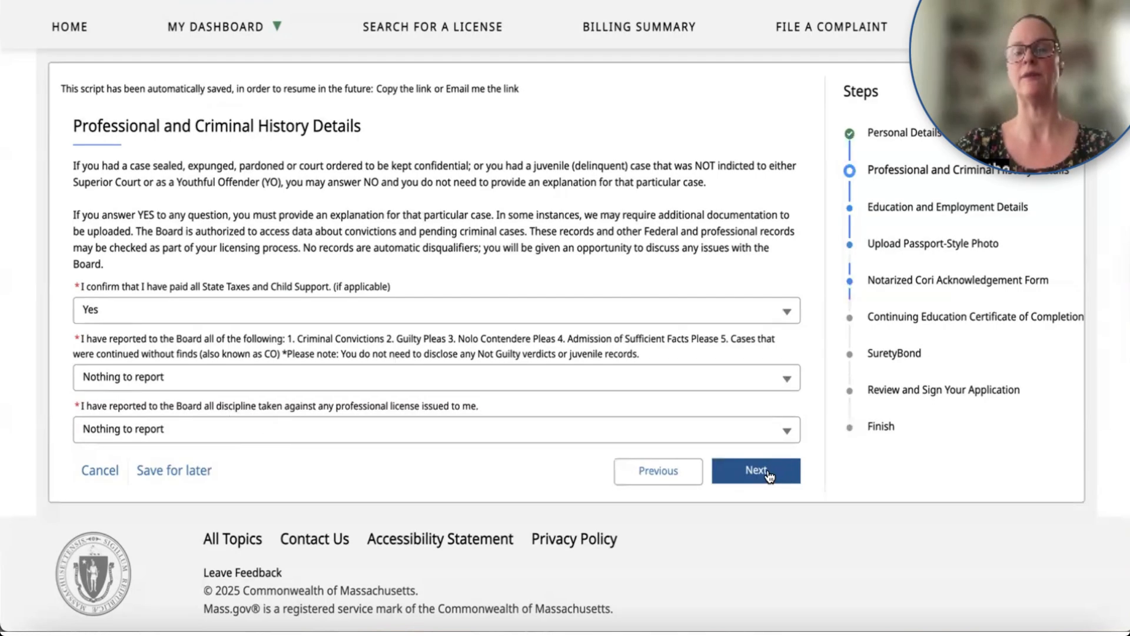
pyautogui.click(766, 473)
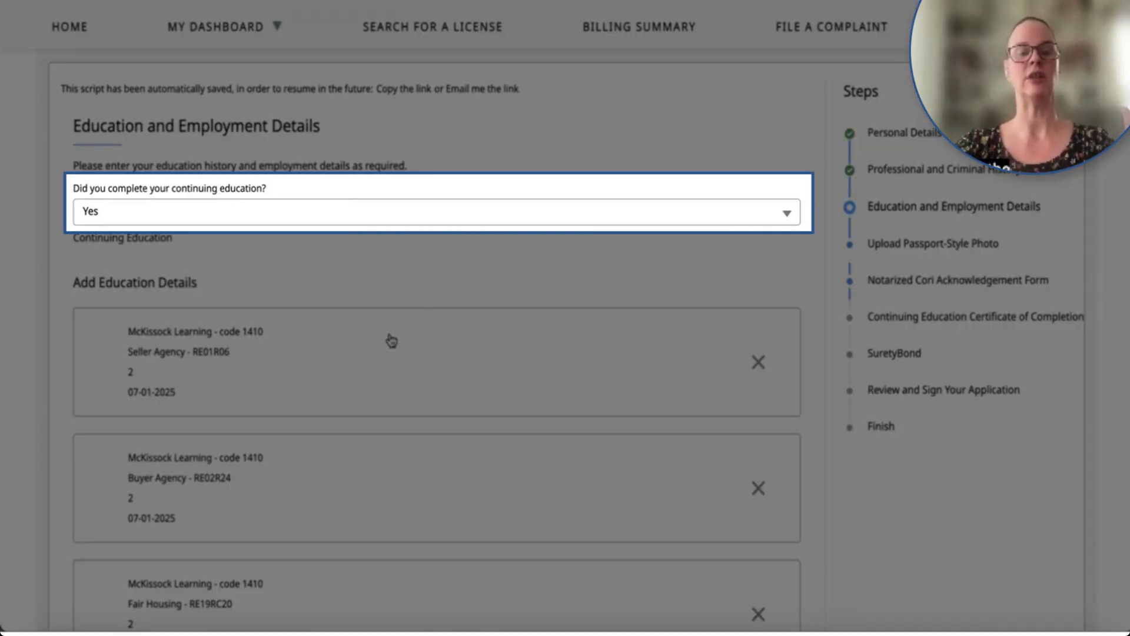
pyautogui.scroll(-10, 370, 345)
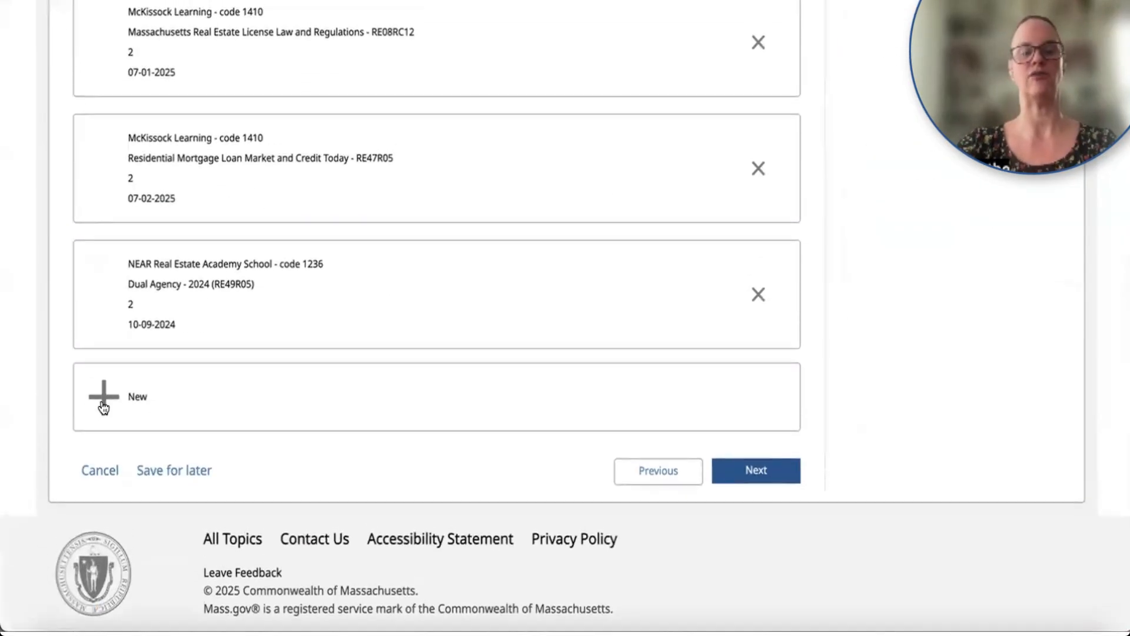
pyautogui.click(103, 406)
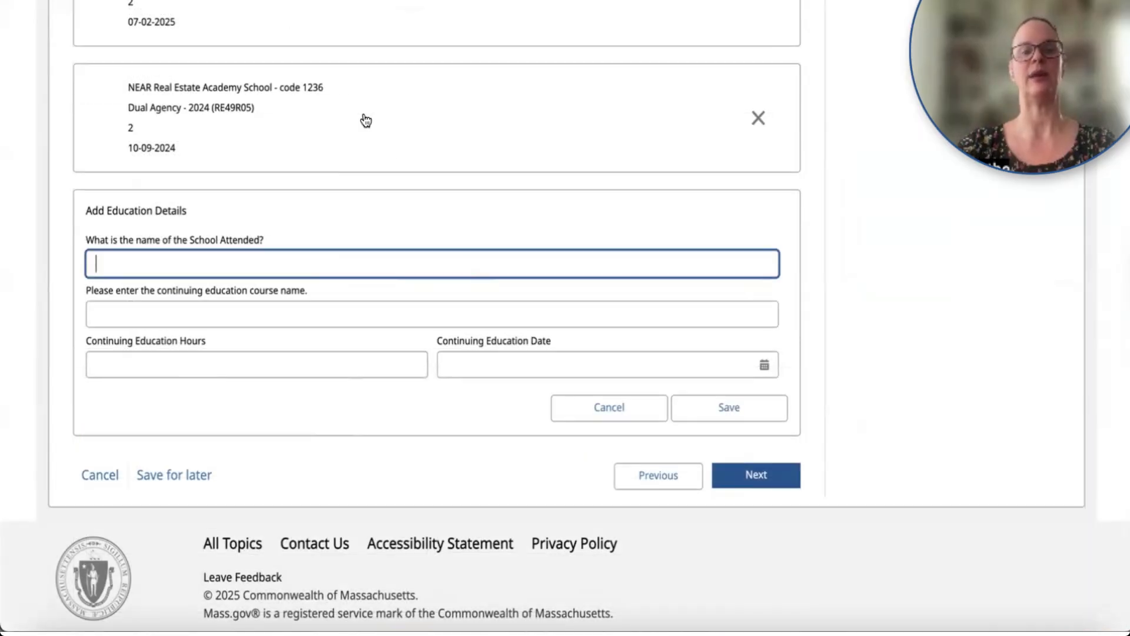
pyautogui.click(611, 415)
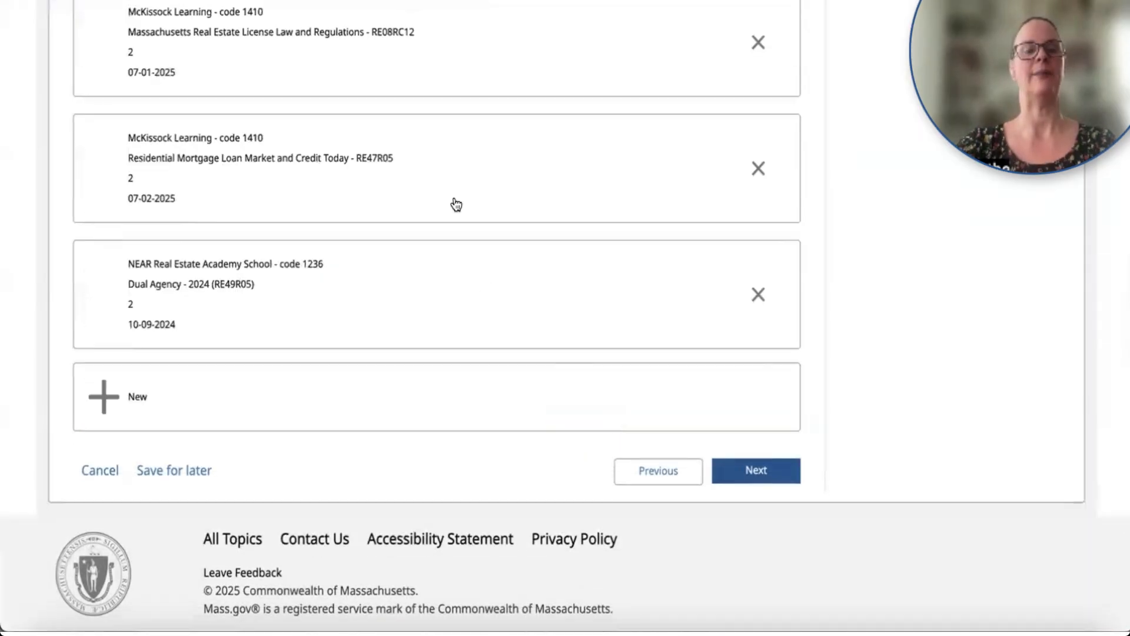
# Step: Open and save the Dual Agency - 2024 (RE49R05) education entry, and continue to the passport photo upload
pyautogui.click(453, 261)
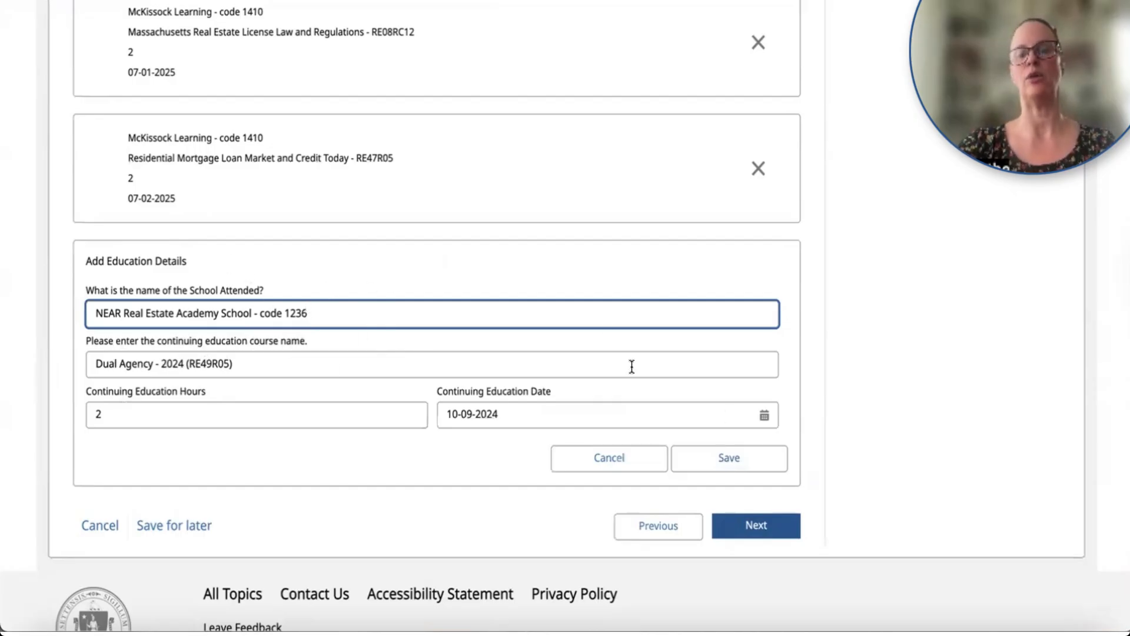
pyautogui.click(723, 467)
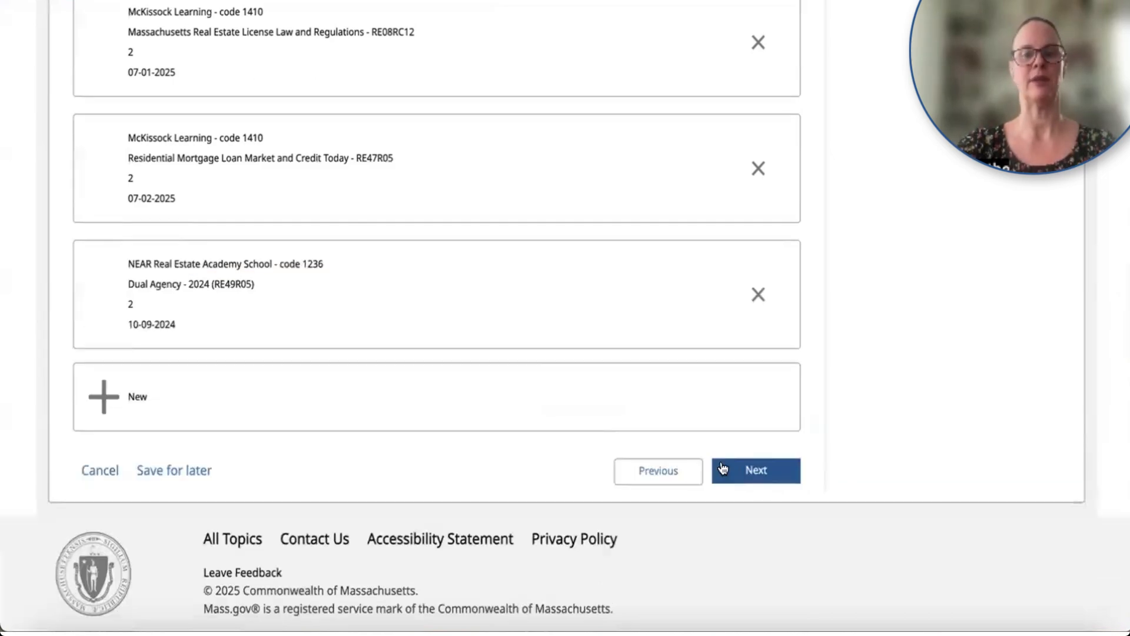
pyautogui.click(757, 474)
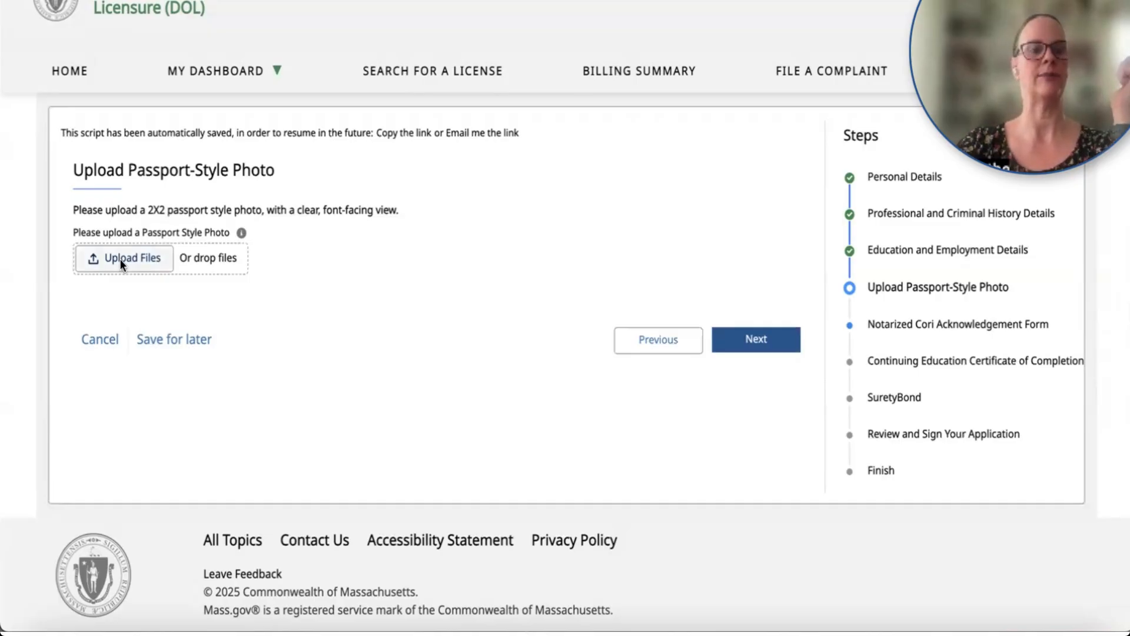
# Step: Try to upload the HEIC passport picture from the 2025 Broker License renewal MA folder in iCloud Drive
pyautogui.click(121, 261)
pyautogui.click(362, 210)
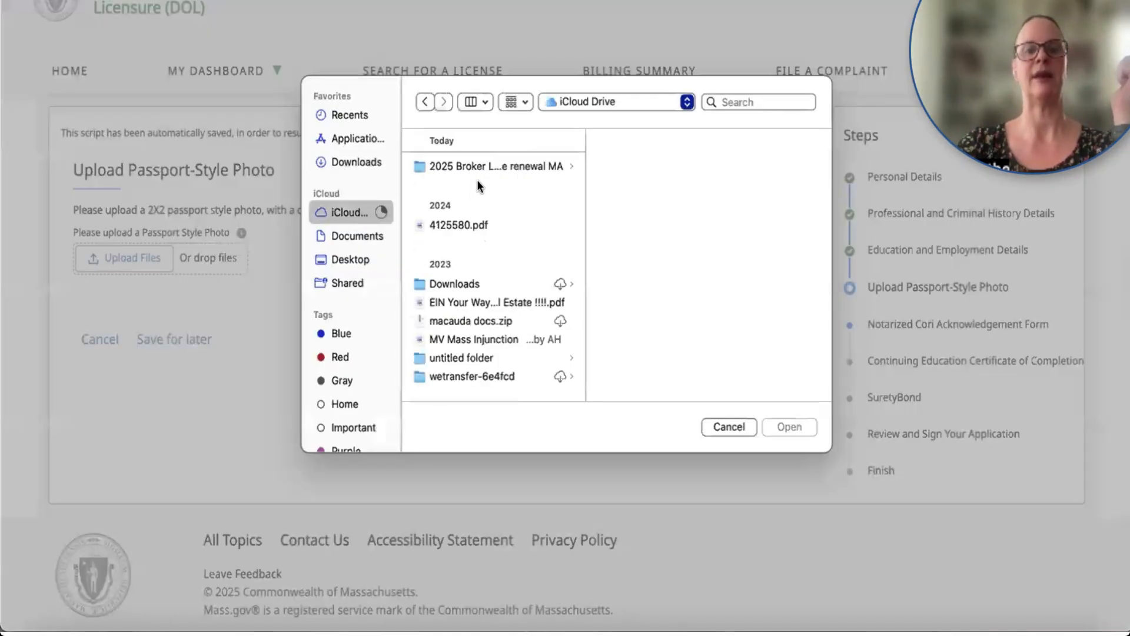
pyautogui.click(487, 164)
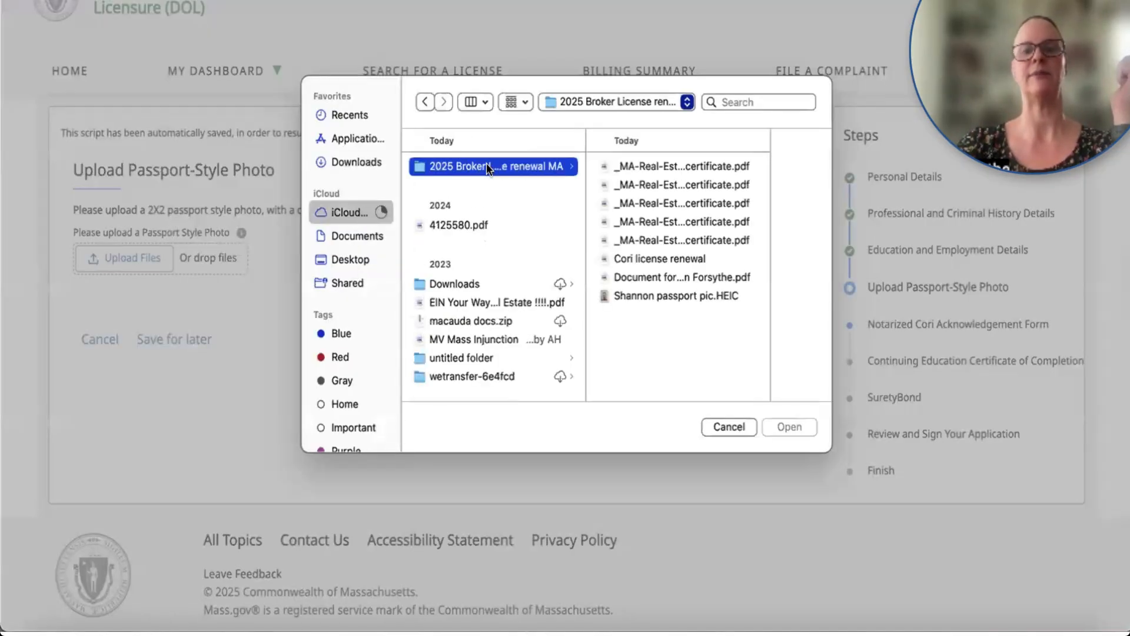
pyautogui.doubleClick(650, 294)
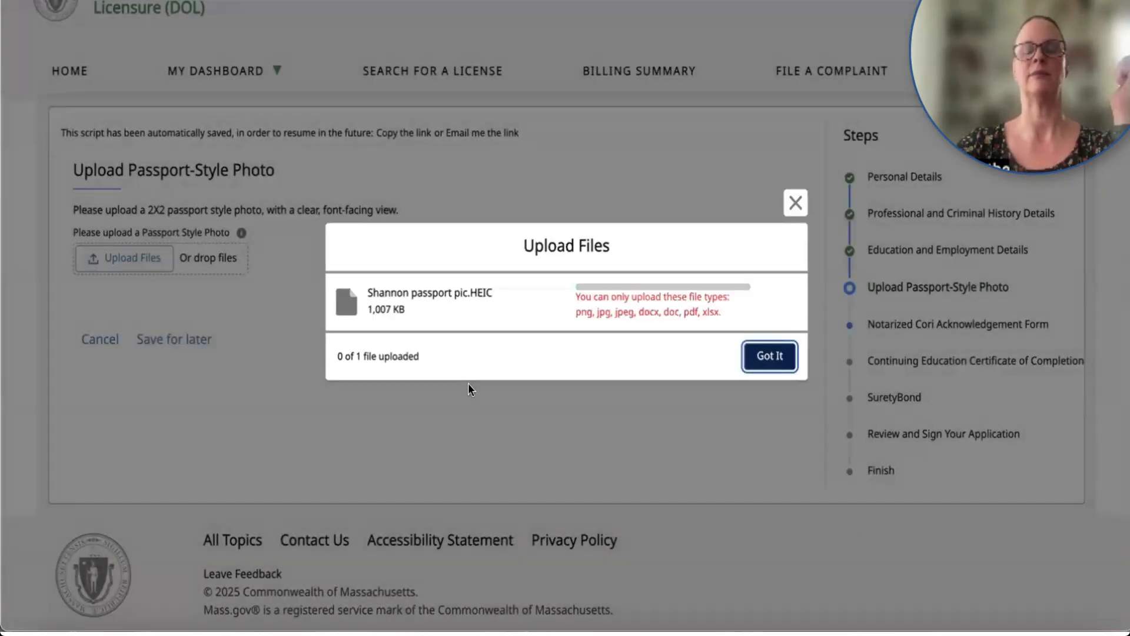
pyautogui.click(796, 203)
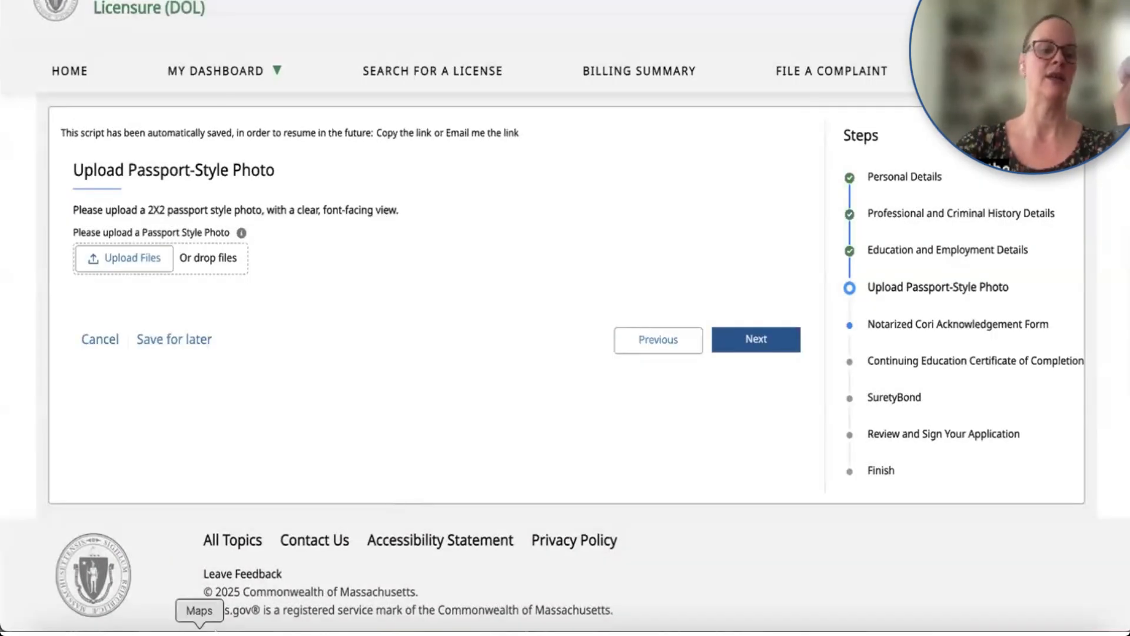
# Step: Switch to Finder, open the HEIC passport picture in Preview, and set its JPEG export destination to the 2025 Broker License renewal MA folder
pyautogui.click(47, 626)
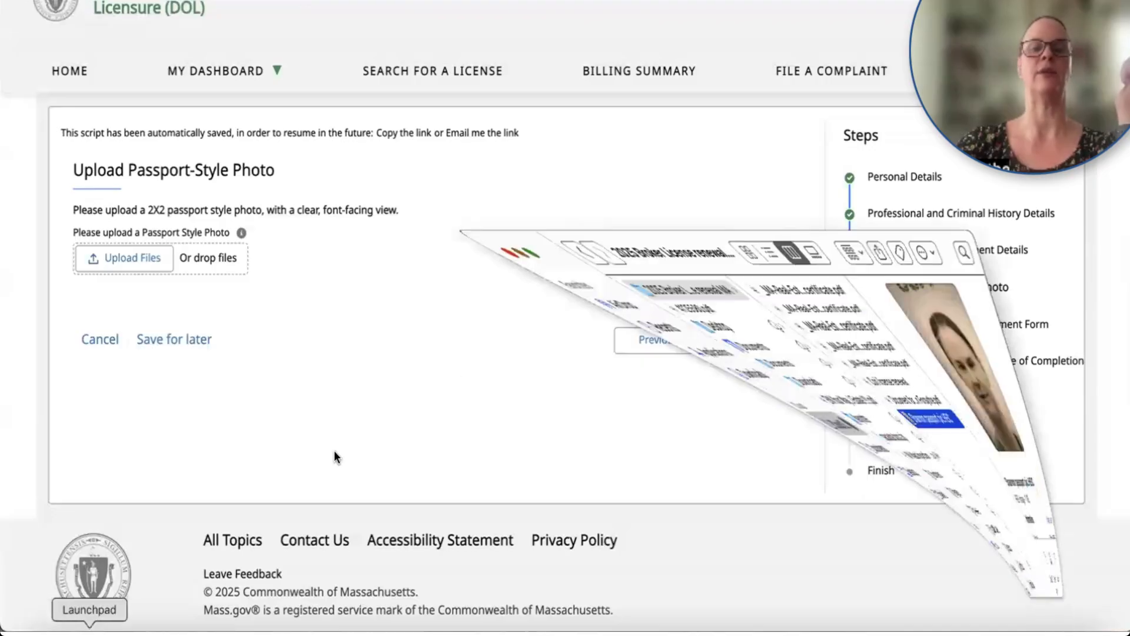
pyautogui.doubleClick(609, 199)
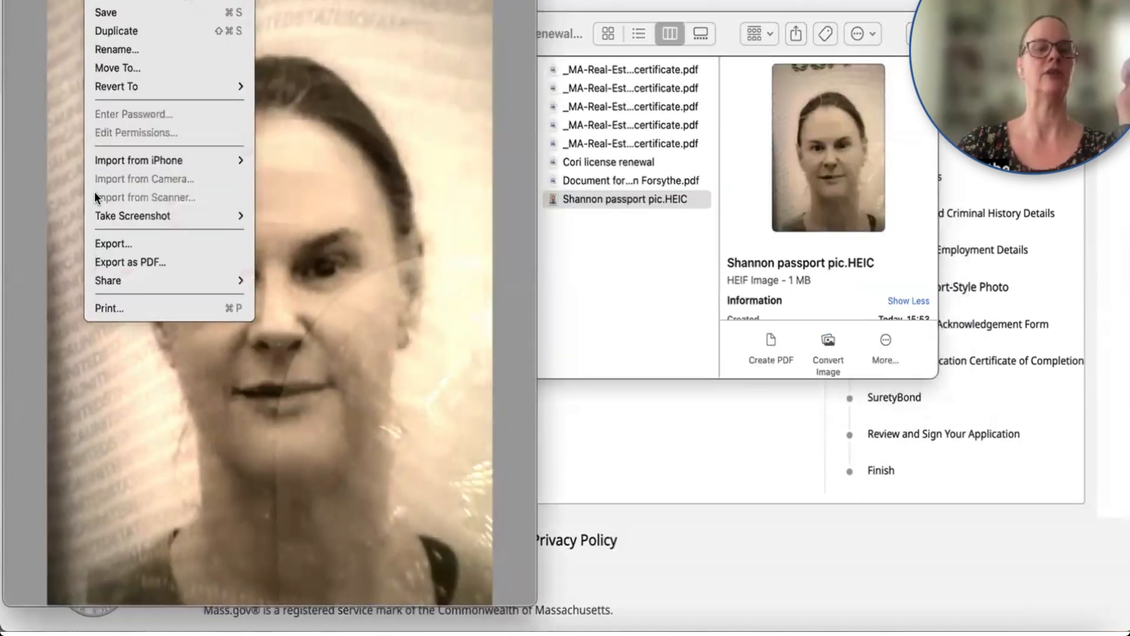
pyautogui.moveTo(116, 85)
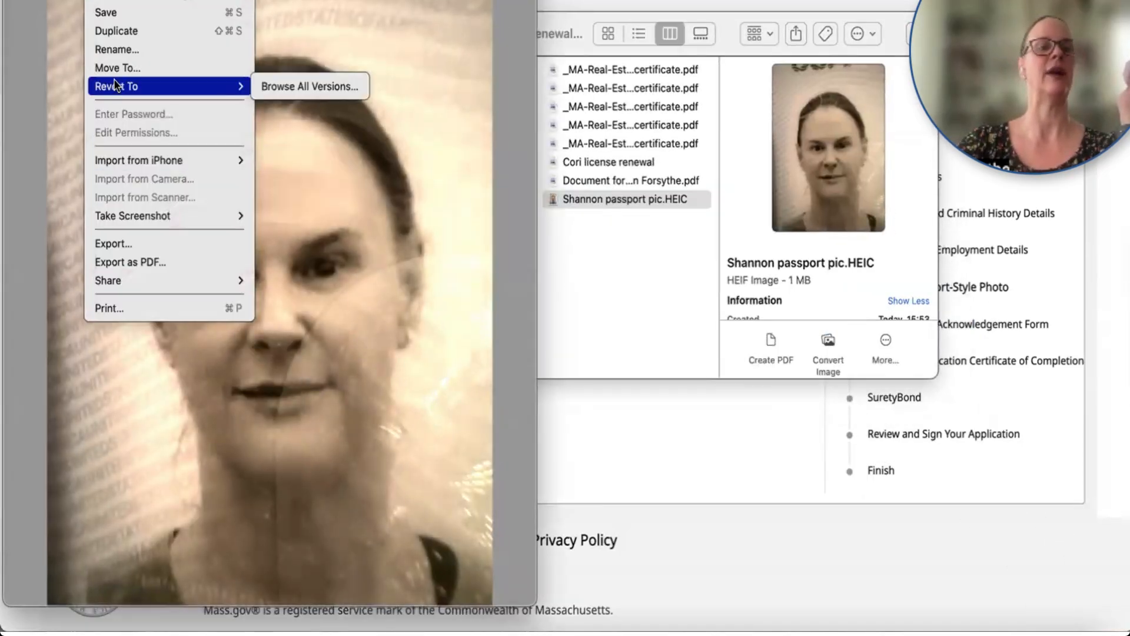
pyautogui.click(112, 243)
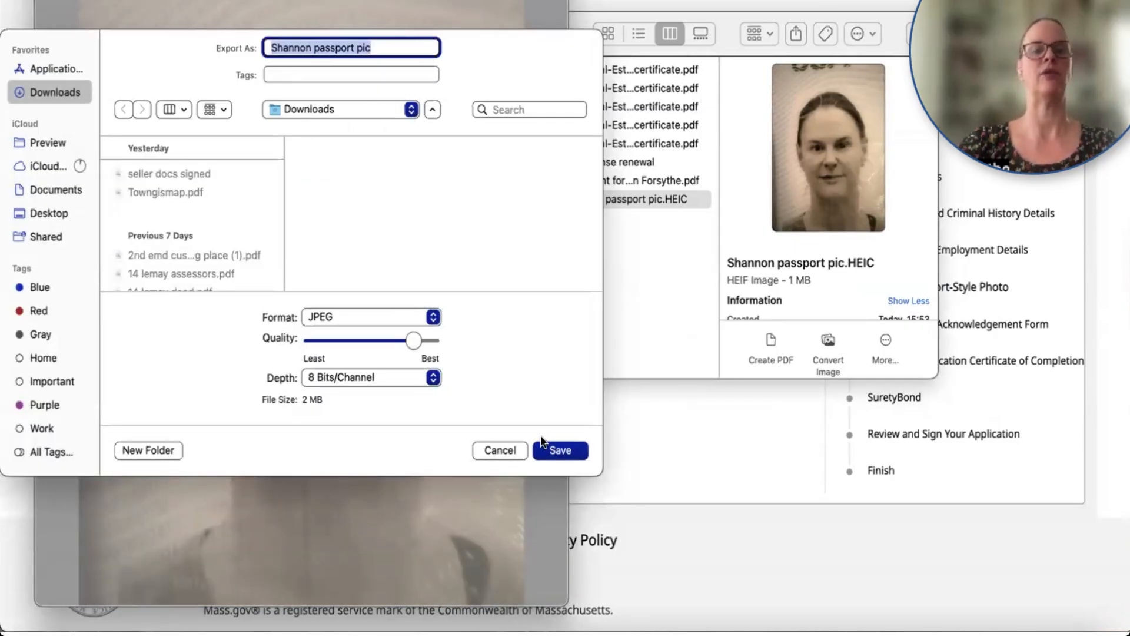
pyautogui.click(406, 111)
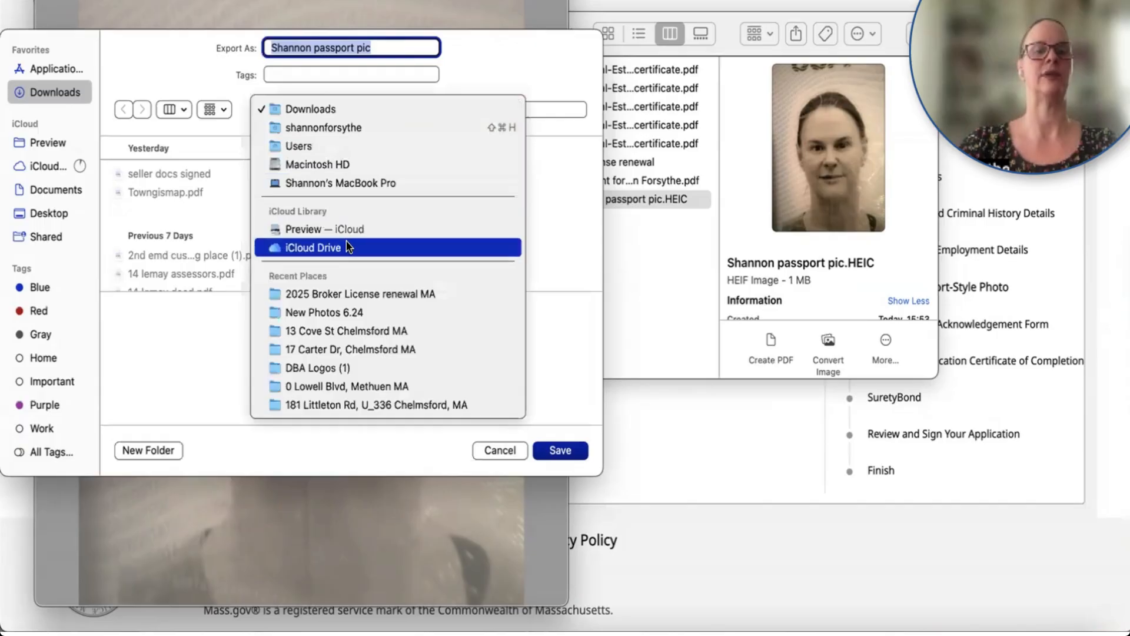
pyautogui.click(348, 244)
pyautogui.click(409, 109)
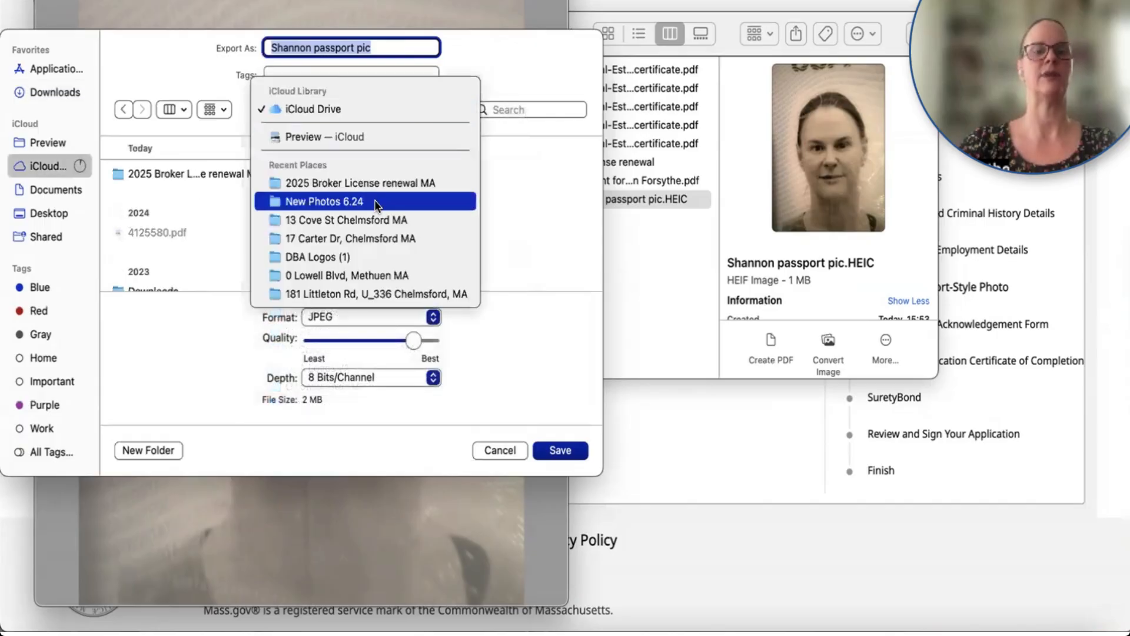
pyautogui.click(382, 183)
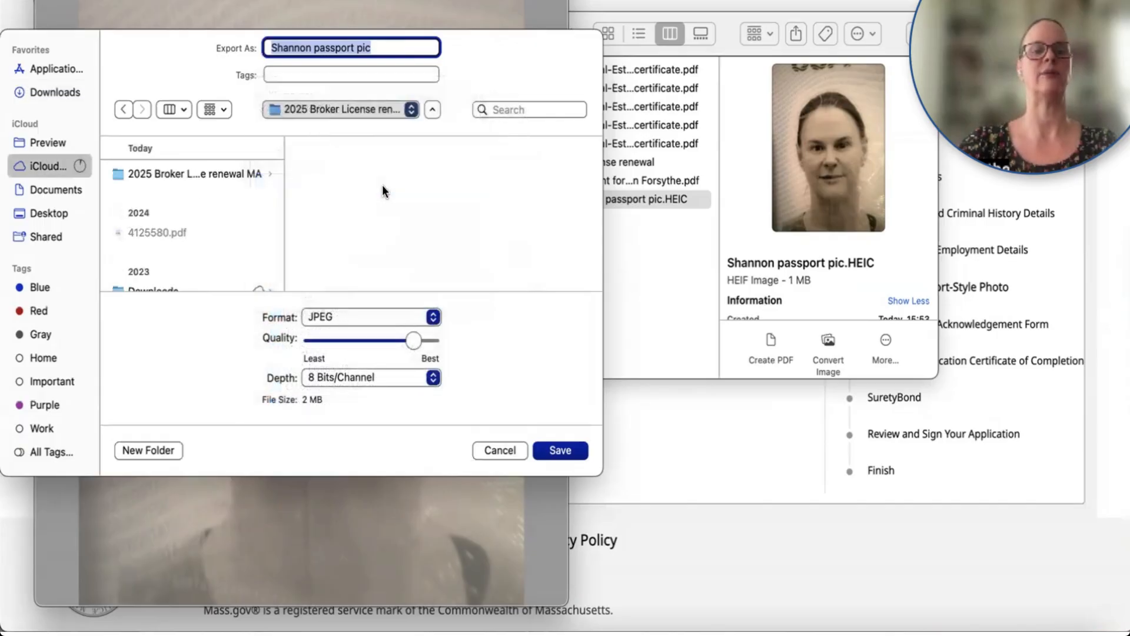
# Step: Append "jpeg" to the export file name, save the picture, and close the Preview and Finder windows
pyautogui.click(411, 48)
pyautogui.write('jpe')
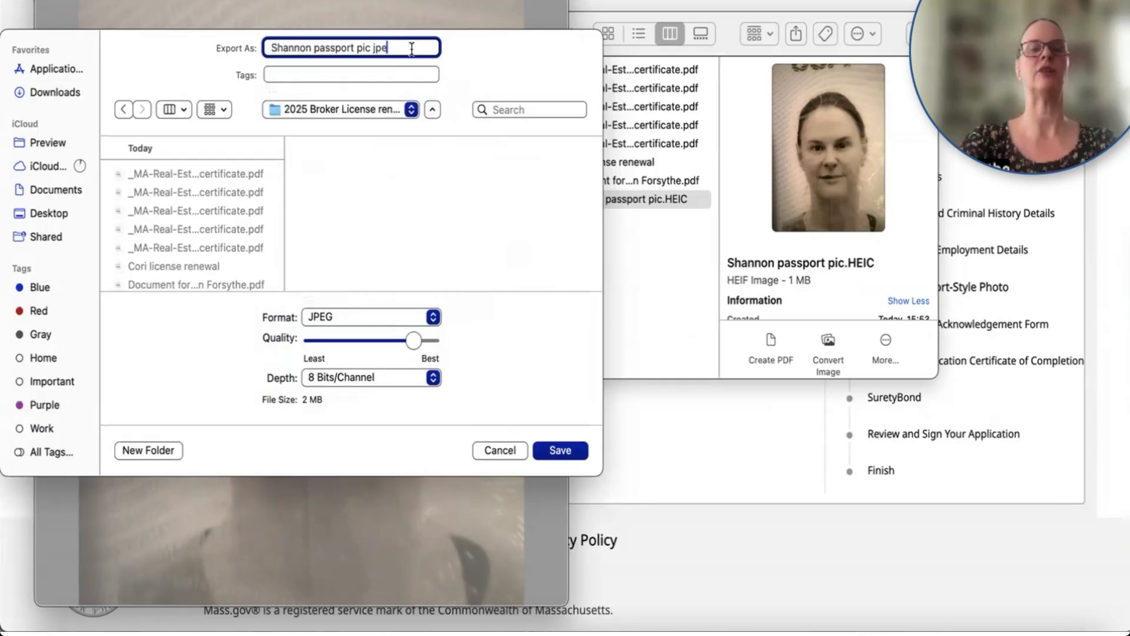
pyautogui.write('g')
pyautogui.click(560, 450)
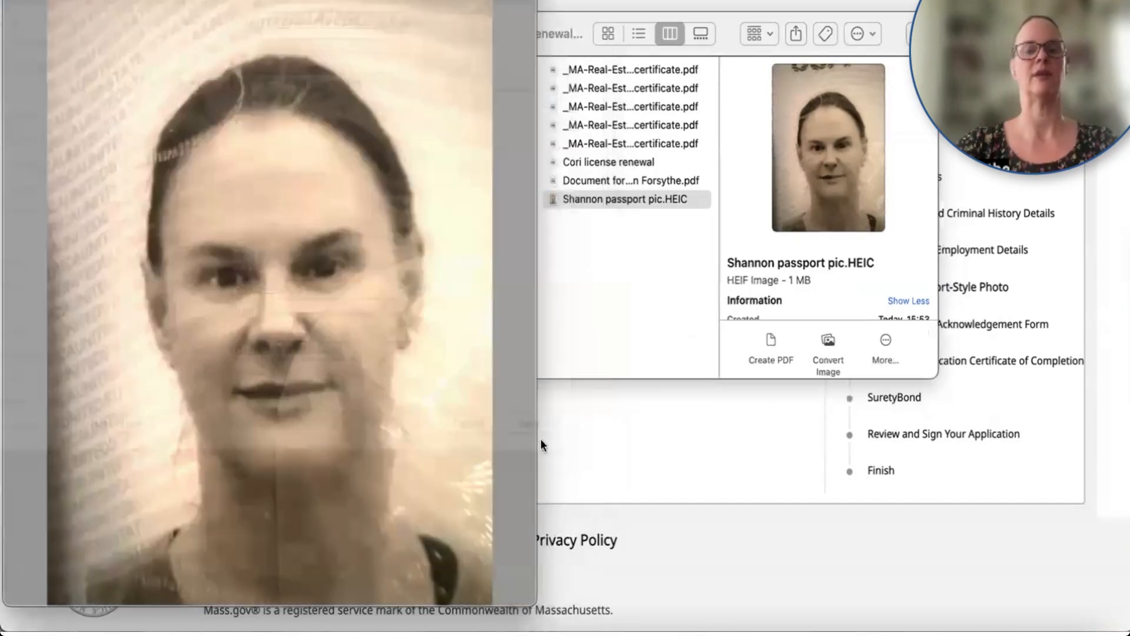
pyautogui.click(23, 1)
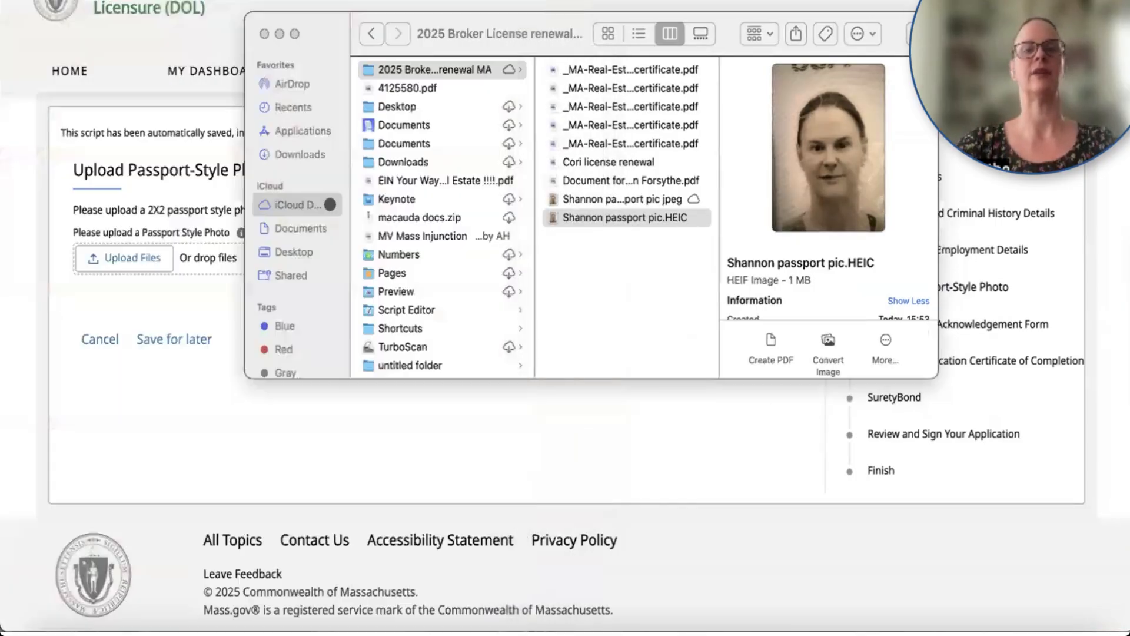
pyautogui.click(263, 32)
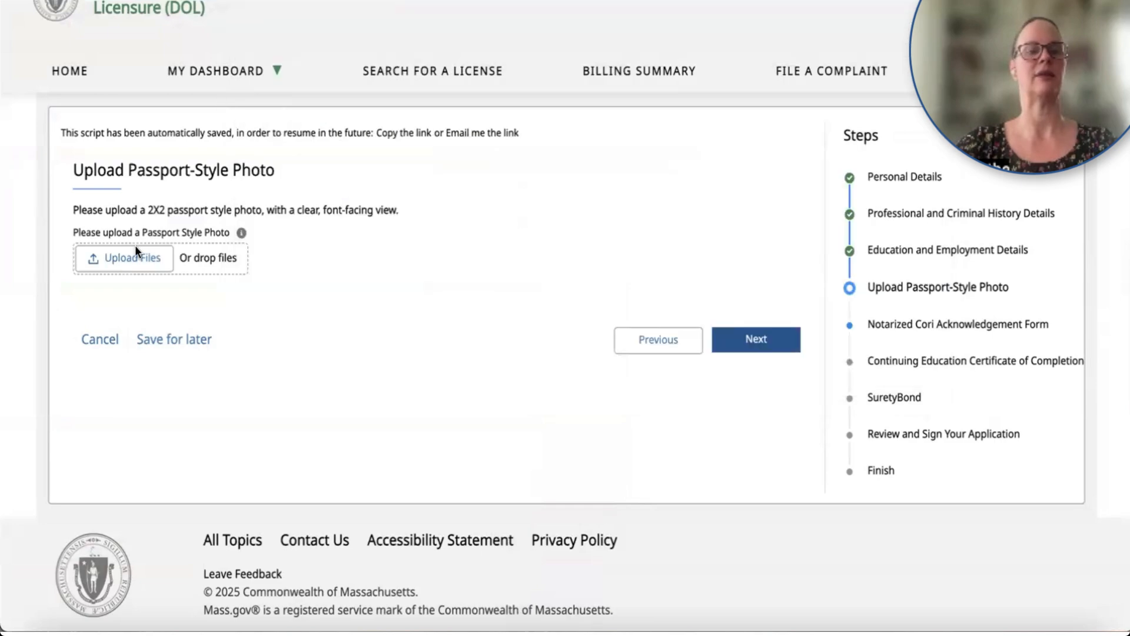
# Step: Upload the JPEG version of the passport picture as the passport-style photo
pyautogui.click(126, 257)
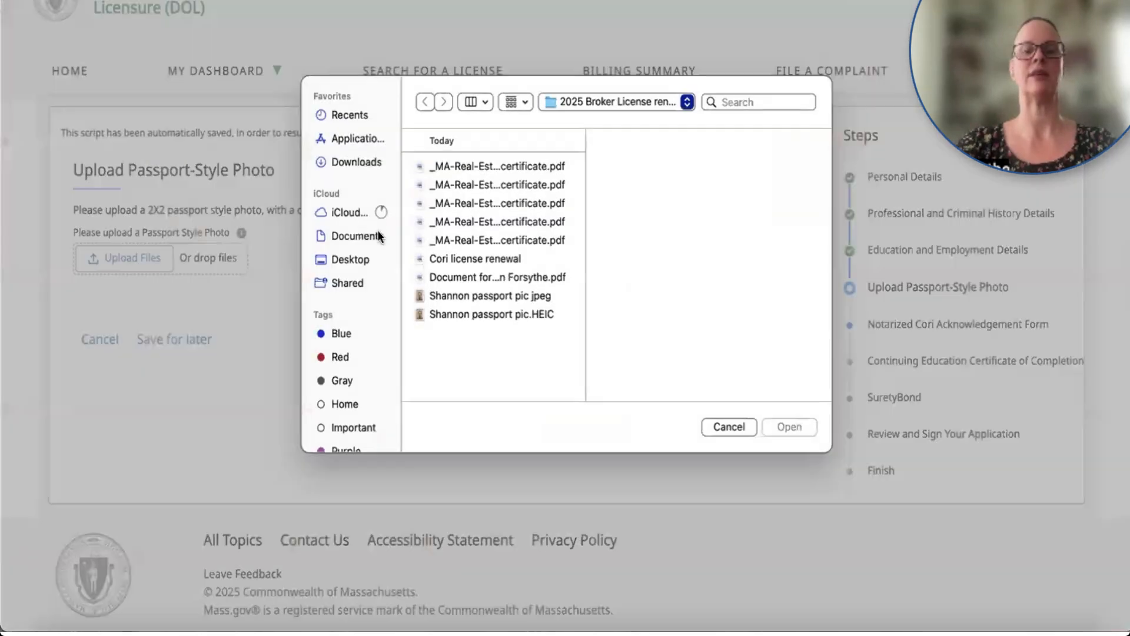
pyautogui.click(447, 298)
pyautogui.click(790, 426)
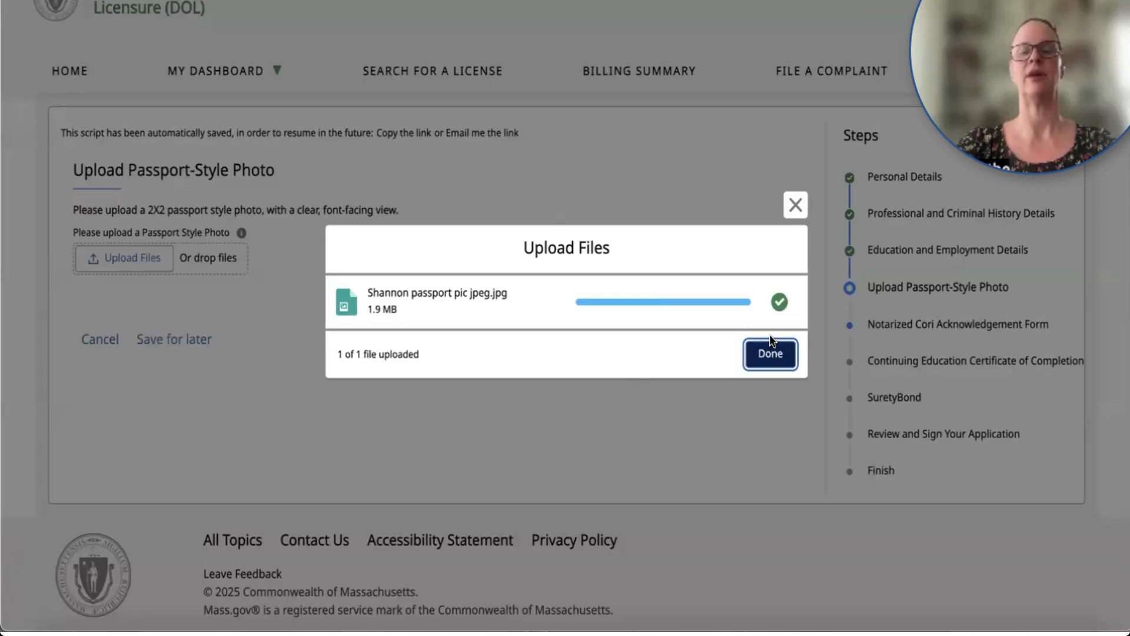
# Step: Finish the passport-style photo upload, continue to the notarized CORI section, and download the pre-filled CORI form
pyautogui.click(764, 352)
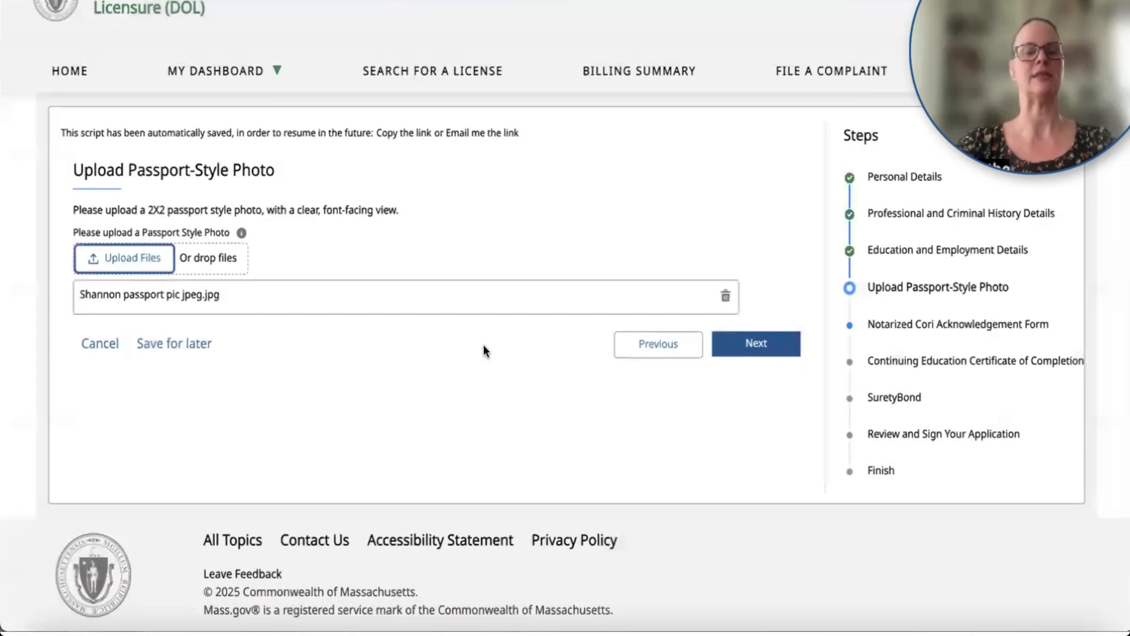
pyautogui.click(765, 345)
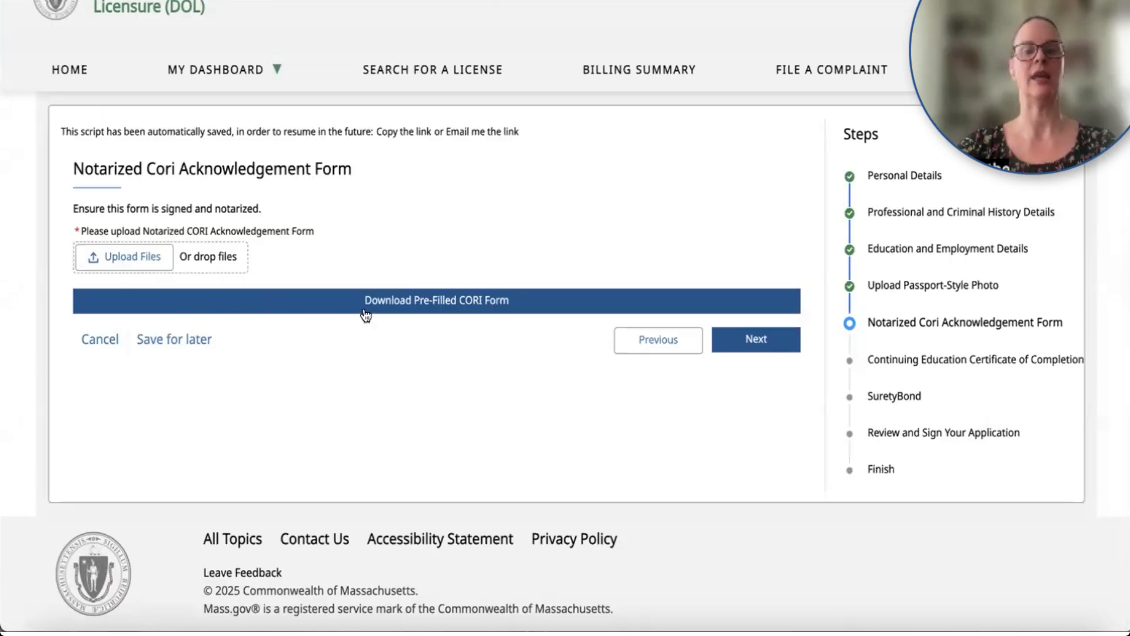
pyautogui.click(422, 299)
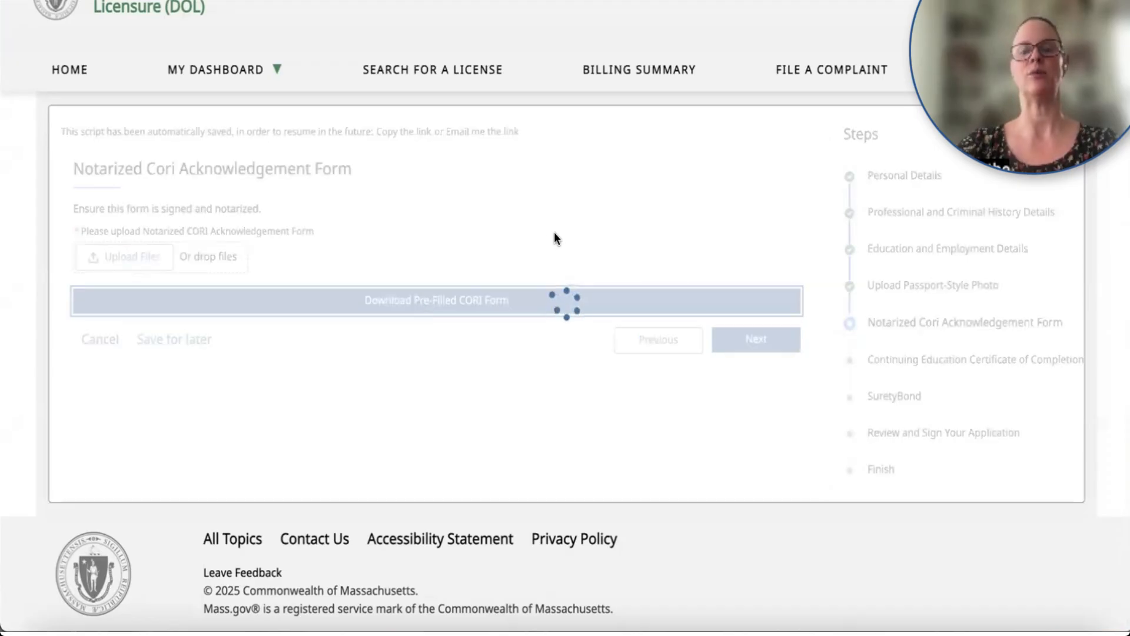
# Step: Review both pages of the CORI form and enter "Board of Registration of Real Estate Brokers and Salespersons" as the board of registration
pyautogui.scroll(-2, 717, 147)
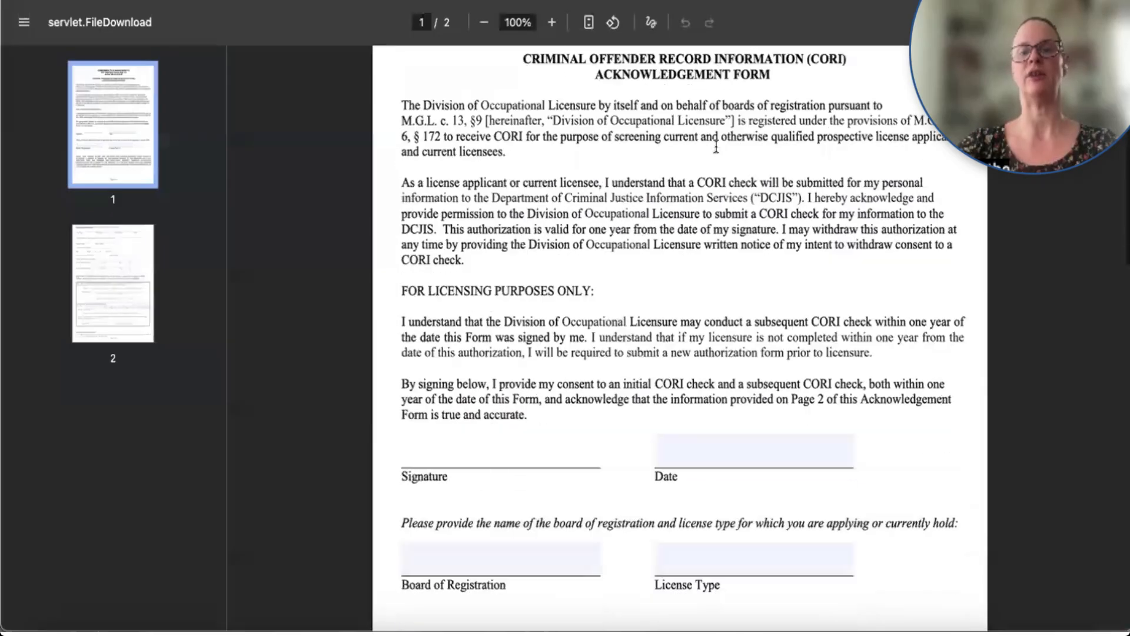
pyautogui.scroll(2, 716, 147)
pyautogui.scroll(-5, 469, 356)
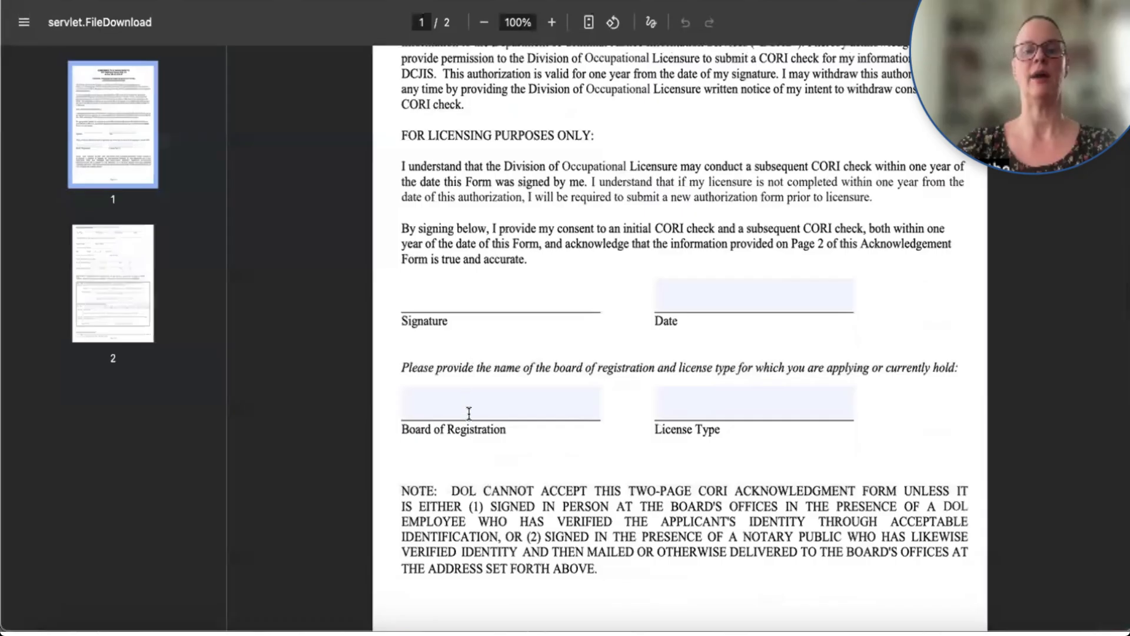
pyautogui.click(470, 409)
pyautogui.write('Board of Registration of Real Estate Brokers and Salespersons')
pyautogui.scroll(-20, 512, 402)
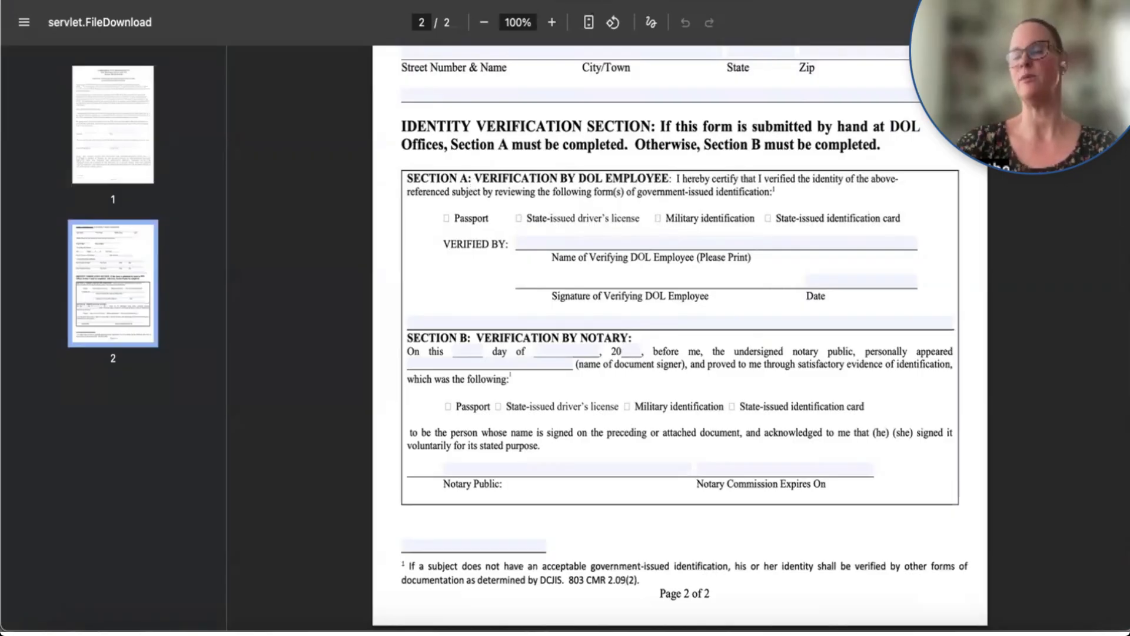
# Step: Return to the license application, upload the "Cori license renewal" PDF as the notarized CORI acknowledgement form, and continue to the next section
pyautogui.click(524, 2)
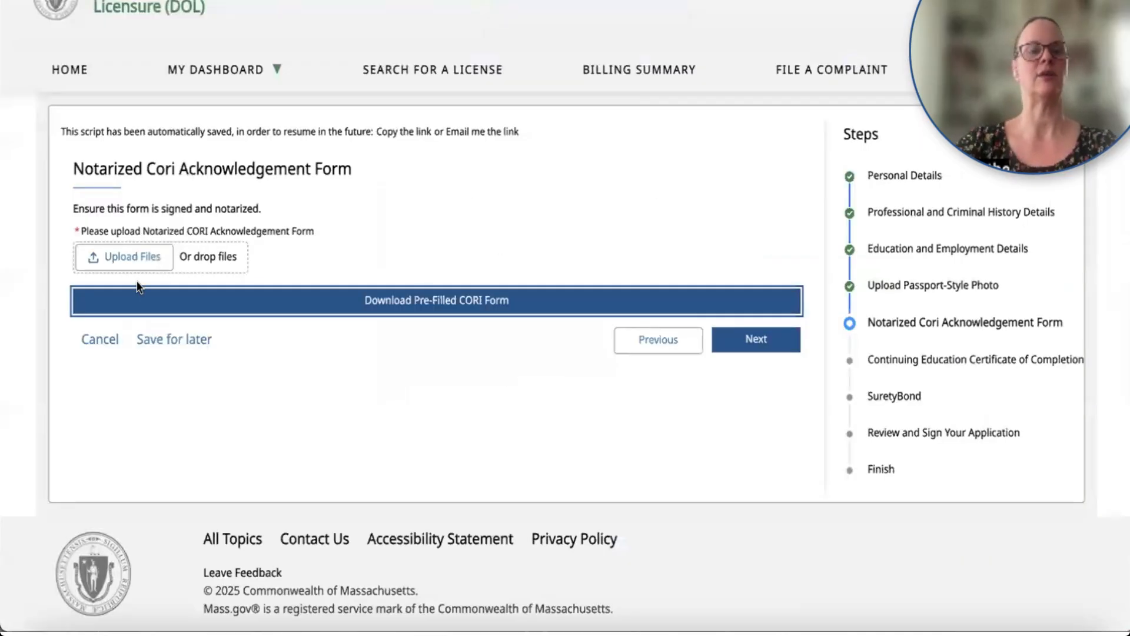
pyautogui.click(127, 256)
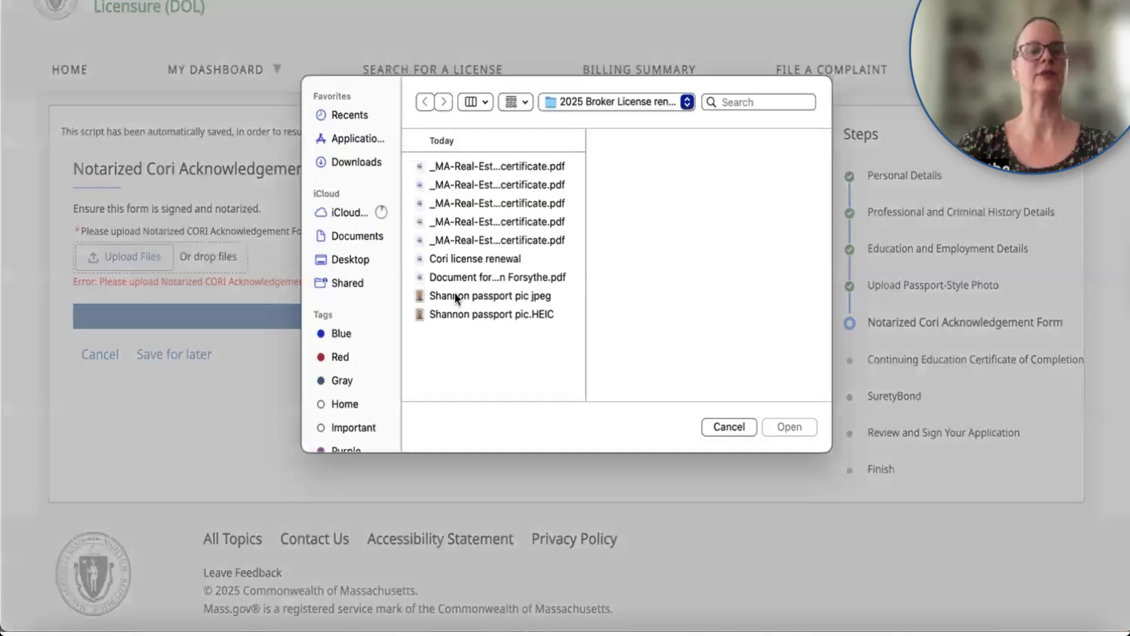
pyautogui.doubleClick(474, 259)
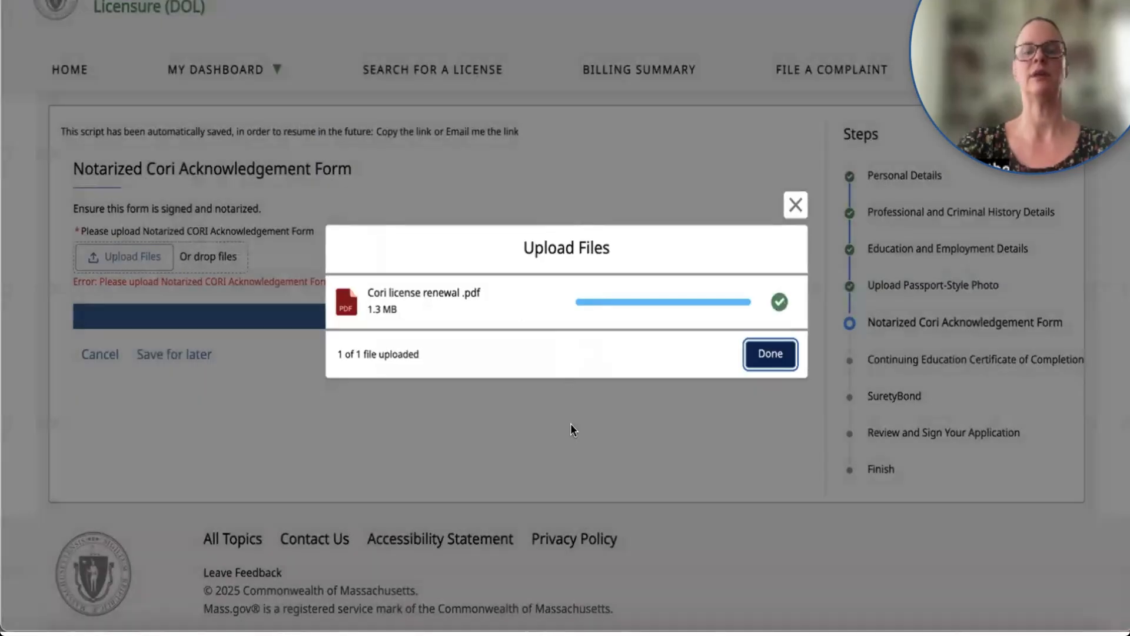
pyautogui.click(772, 356)
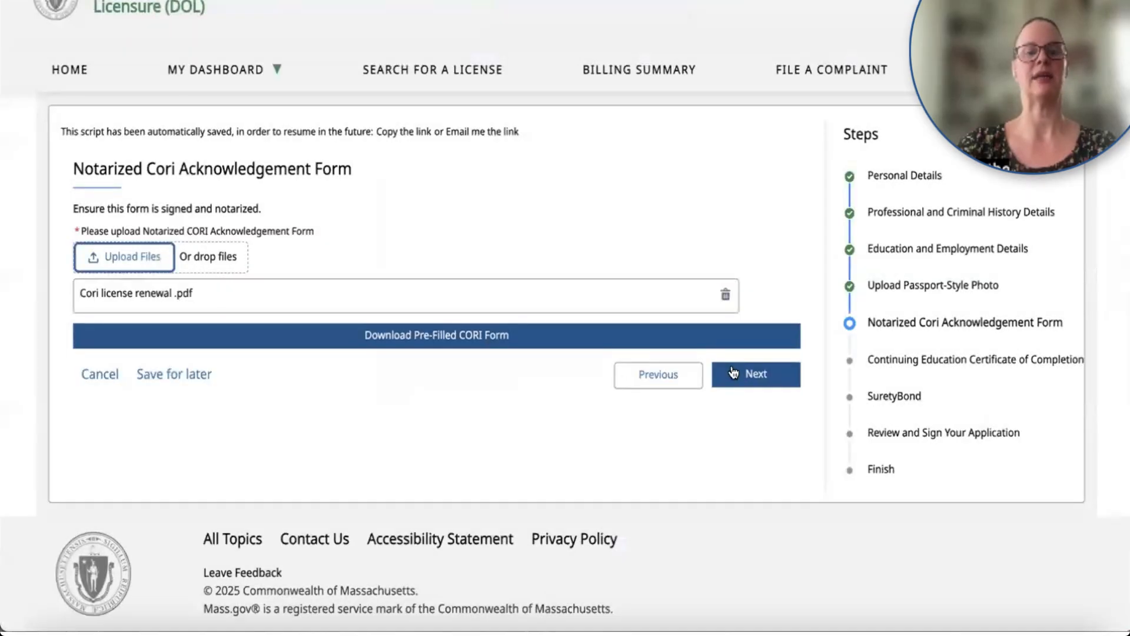
pyautogui.click(757, 375)
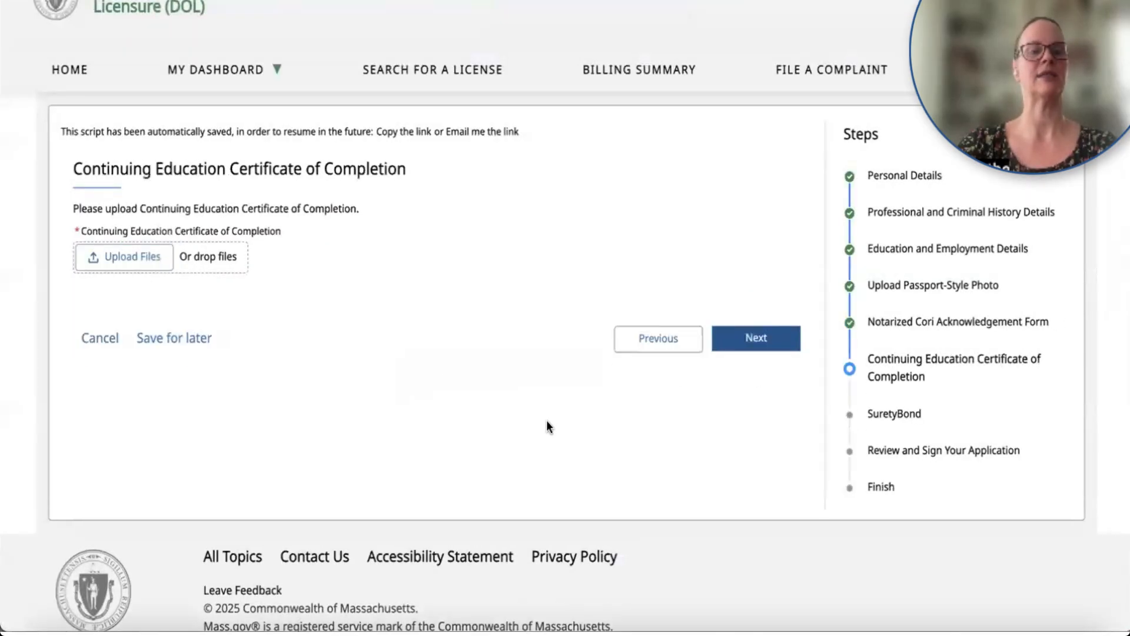
# Step: Upload the five MA-Real-Estate-CE certificates and the Dual Agency document as continuing education certificates, and continue to the surety bond section
pyautogui.click(122, 257)
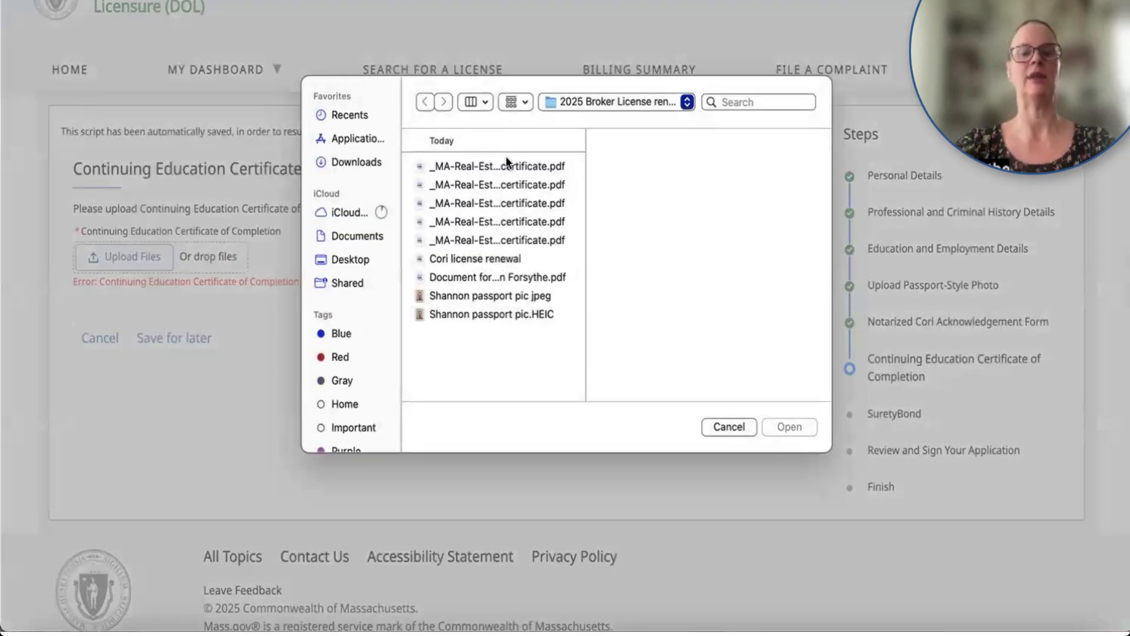
pyautogui.moveTo(506, 163); pyautogui.dragTo(502, 240)
pyautogui.keyDown('super'); pyautogui.click(494, 272); pyautogui.keyUp('super')
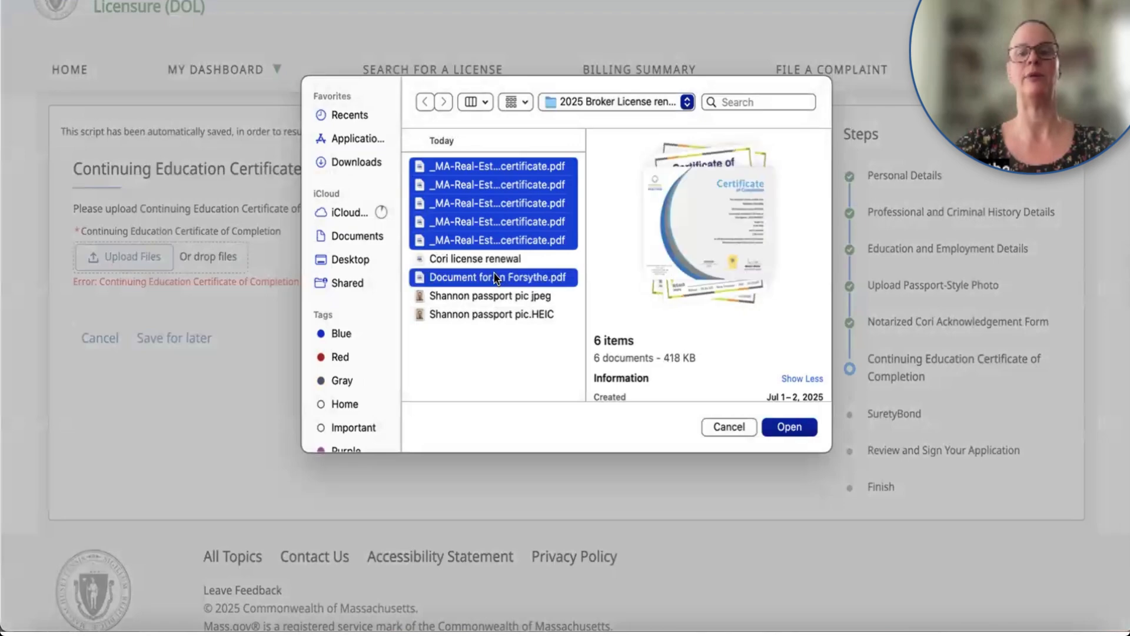
pyautogui.click(789, 427)
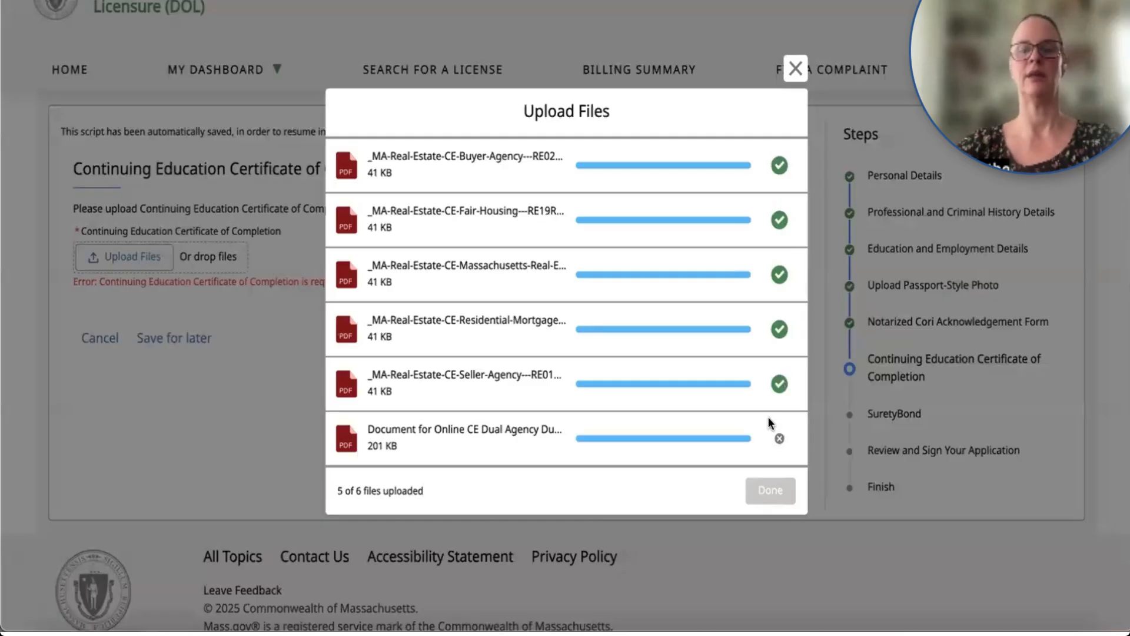
pyautogui.click(770, 488)
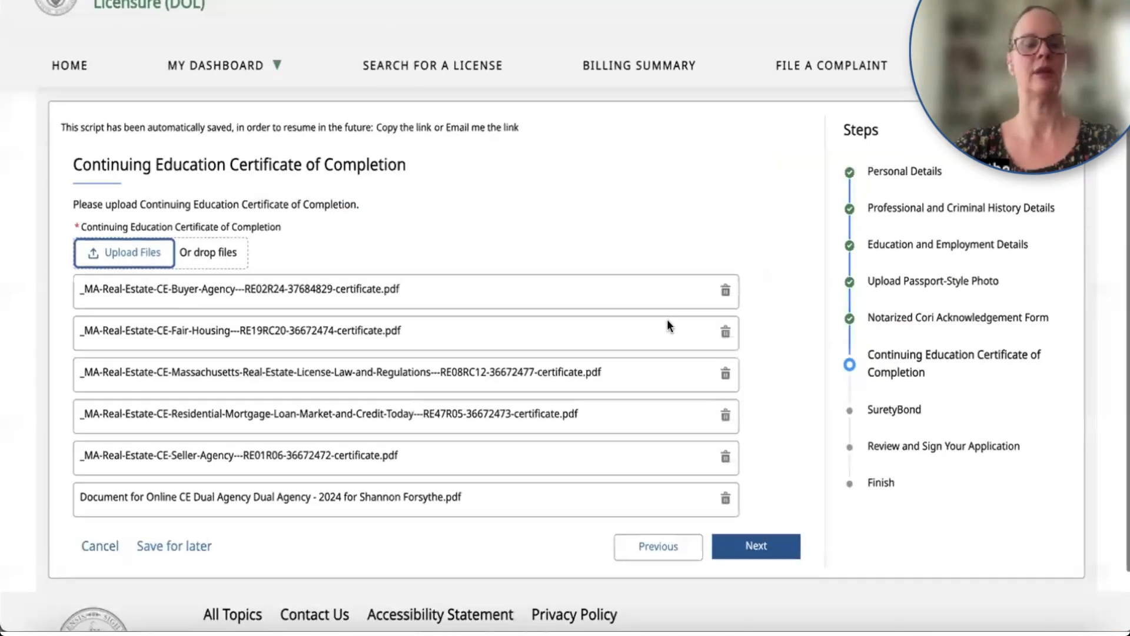
pyautogui.scroll(-2, 666, 322)
pyautogui.click(753, 477)
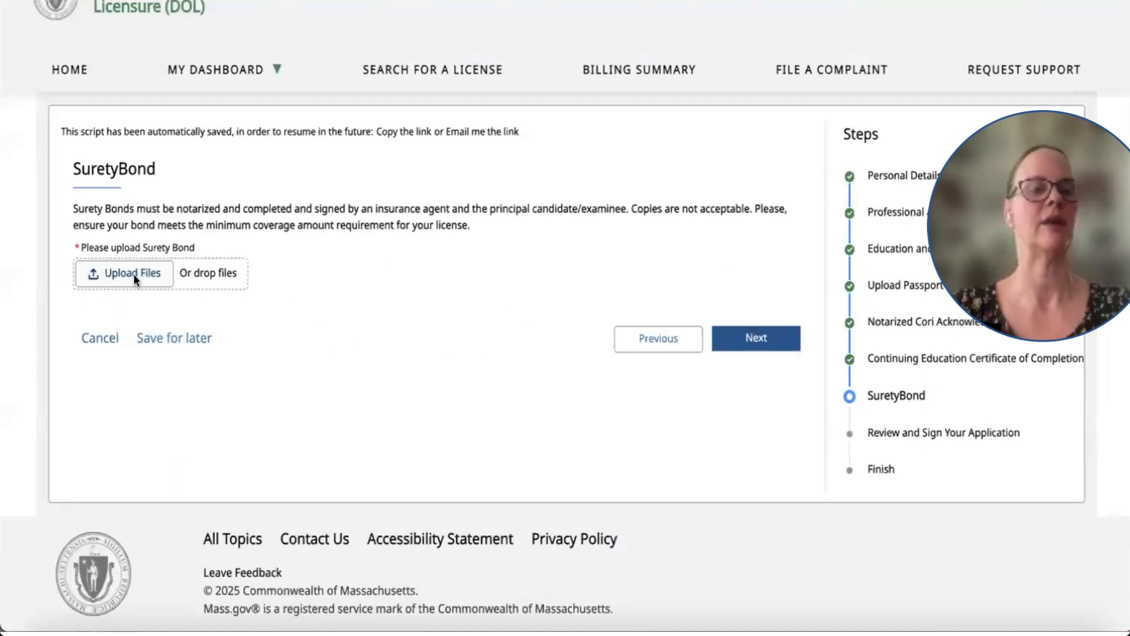
# Step: Upload bond (2).pdf as the surety bond and continue to the review and signature section
pyautogui.click(133, 273)
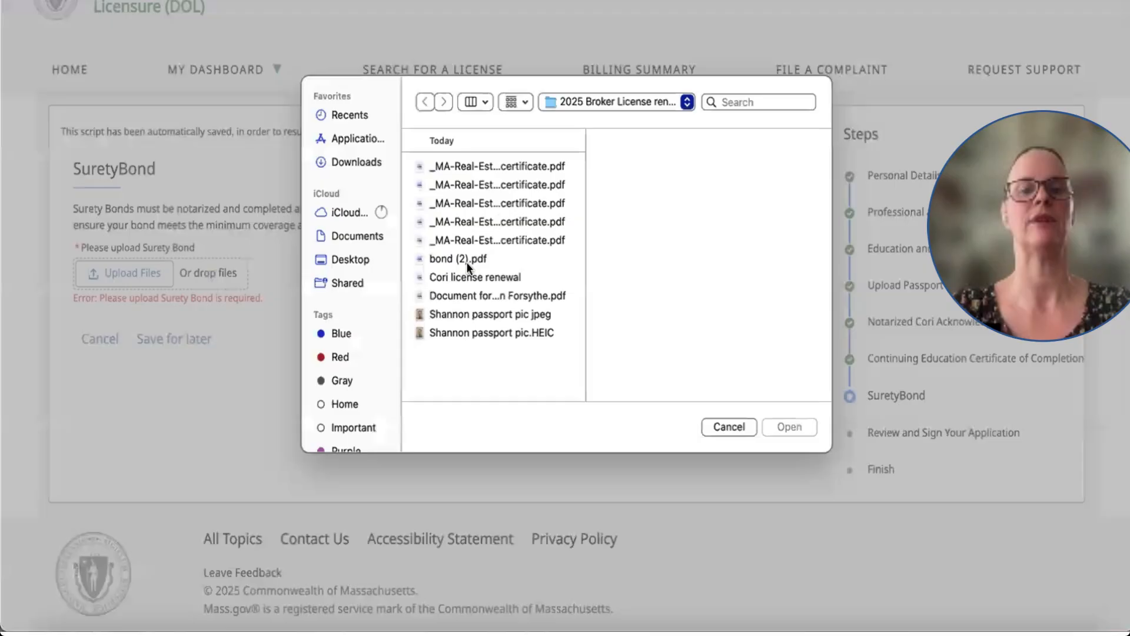
pyautogui.click(465, 246)
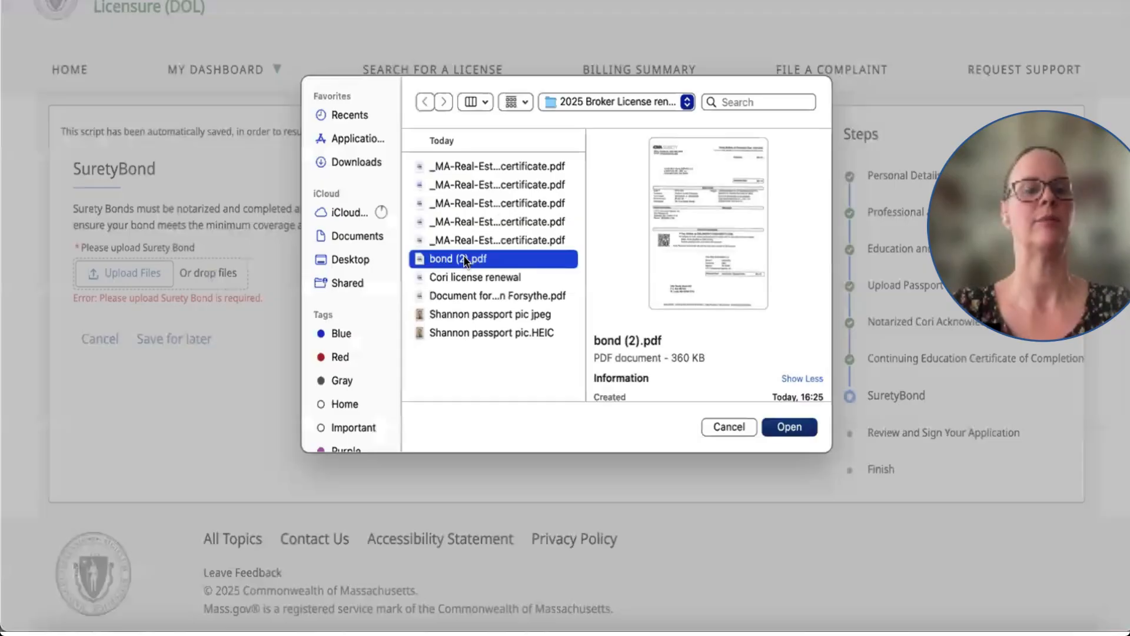
pyautogui.click(790, 412)
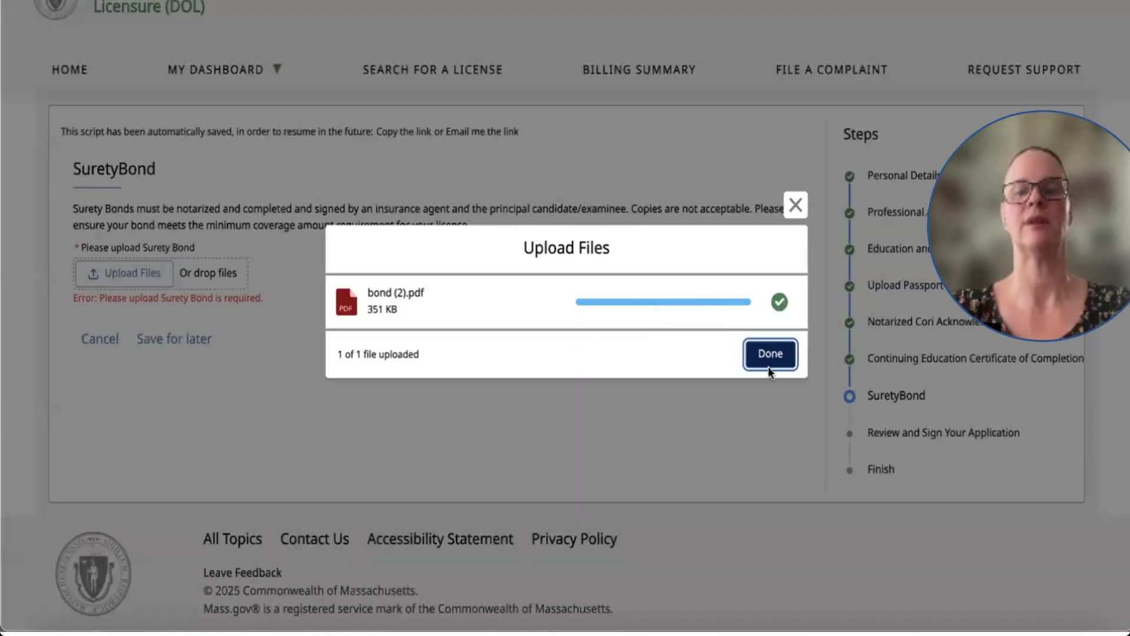
pyautogui.click(768, 360)
pyautogui.click(755, 359)
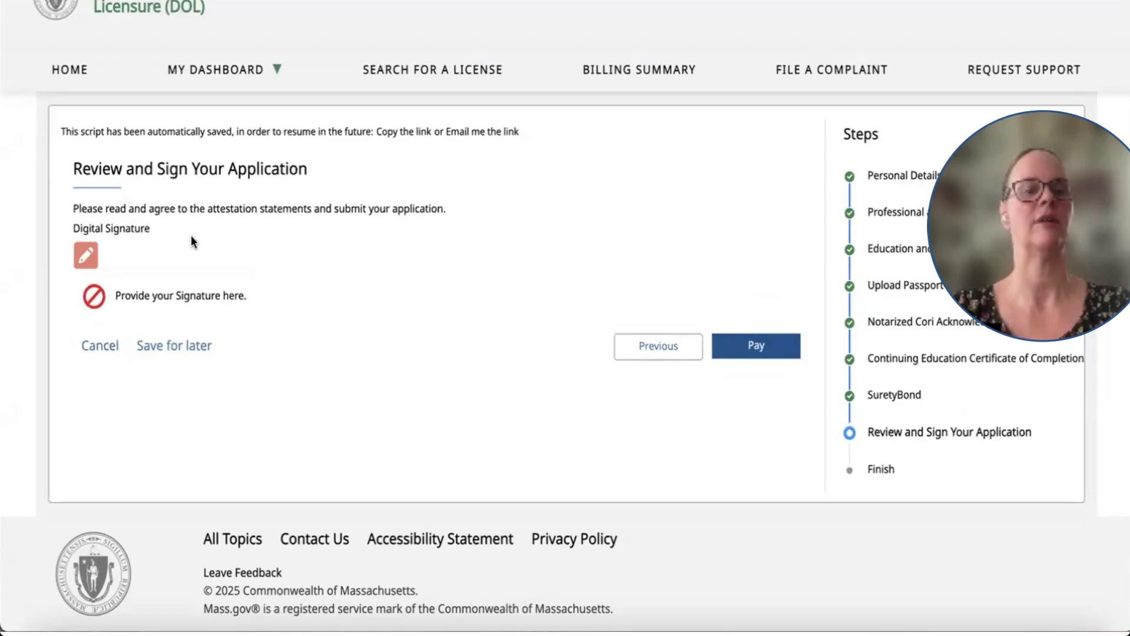
# Step: Sign the application digitally with signature style 2 and accept the certification statement
pyautogui.click(86, 255)
pyautogui.click(785, 269)
pyautogui.scroll(-4, 551, 417)
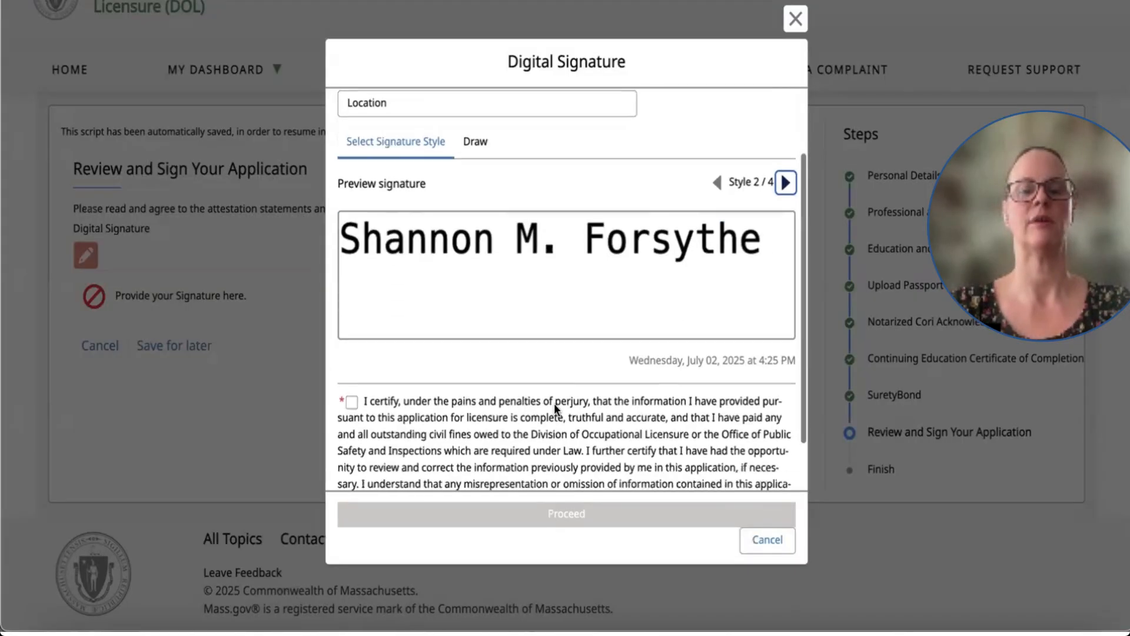
pyautogui.click(352, 341)
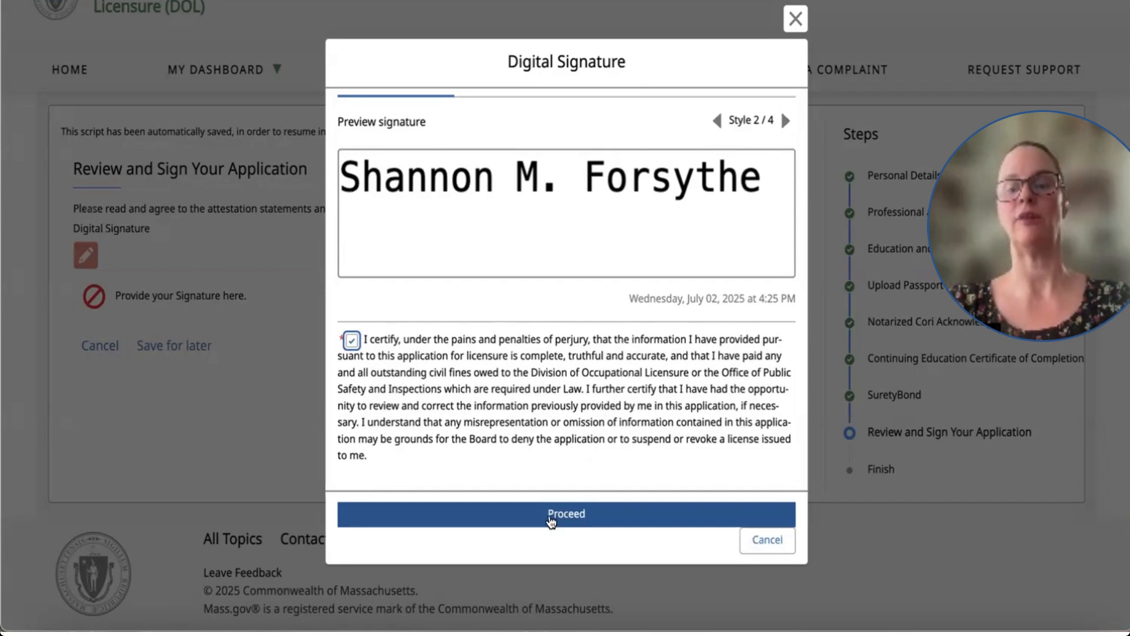
pyautogui.click(551, 521)
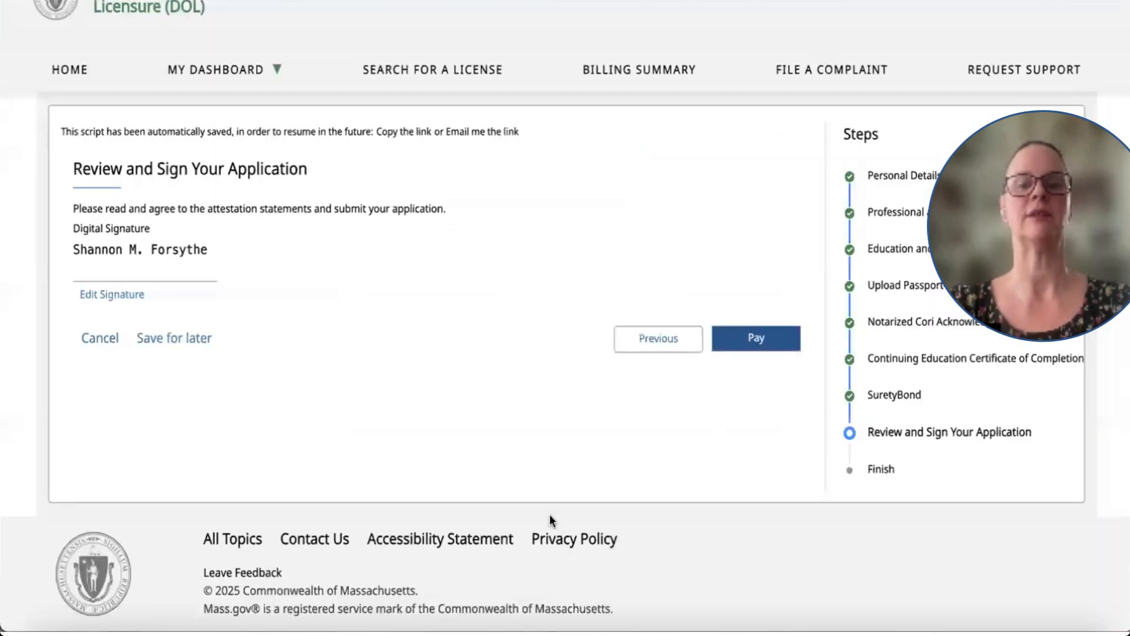
# Step: Proceed through the order summary to the external payment site and submit the online payment for the license fee
pyautogui.click(747, 338)
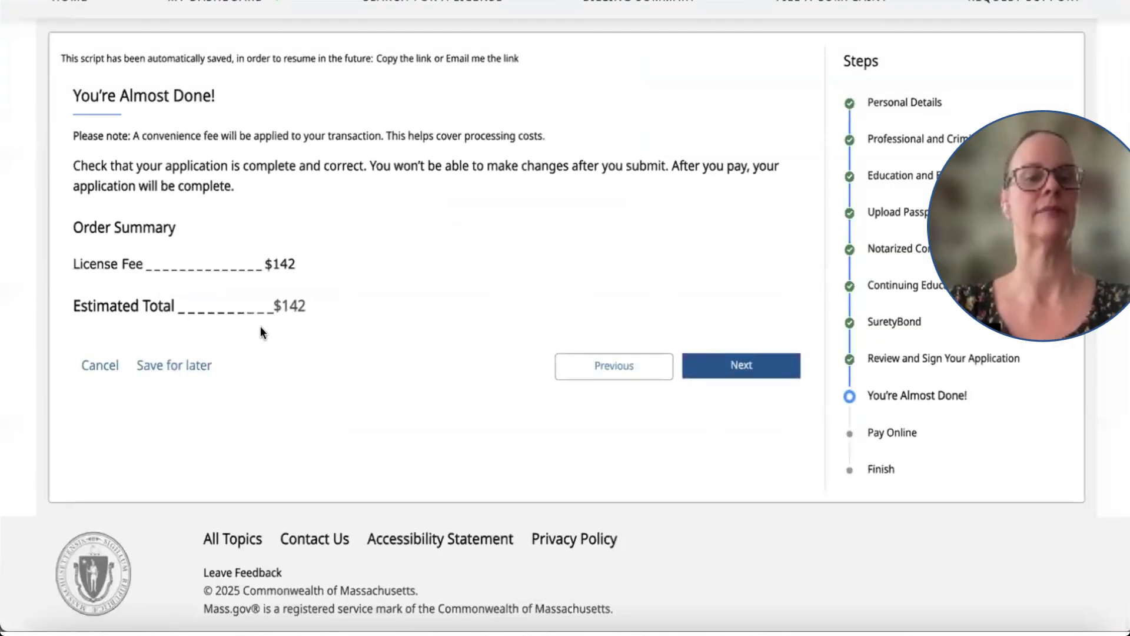
pyautogui.click(756, 370)
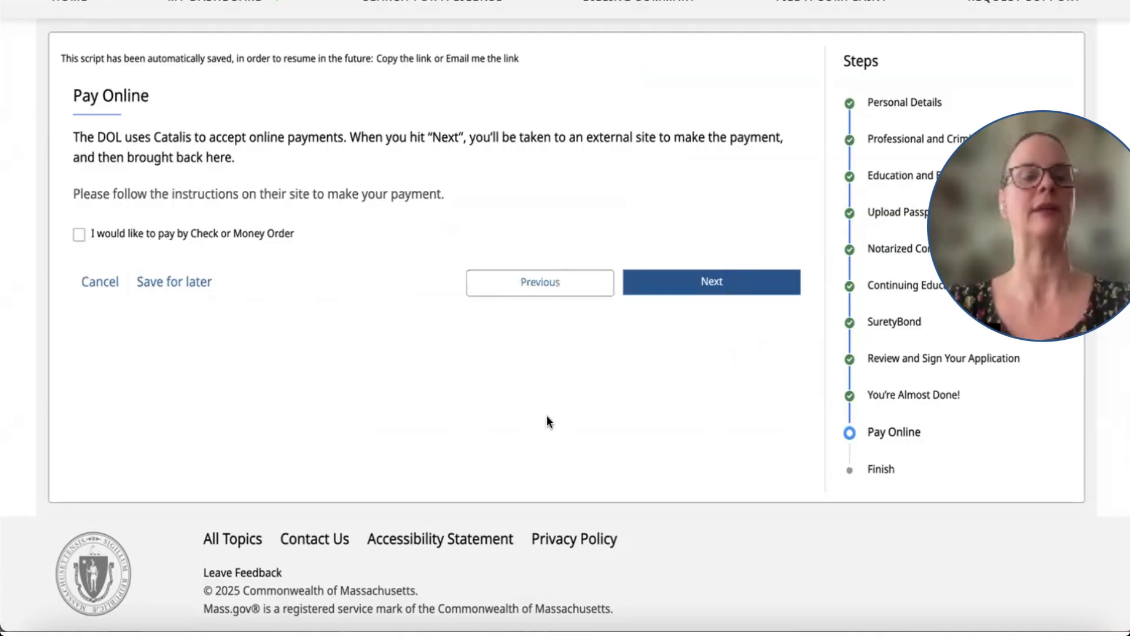
pyautogui.click(722, 282)
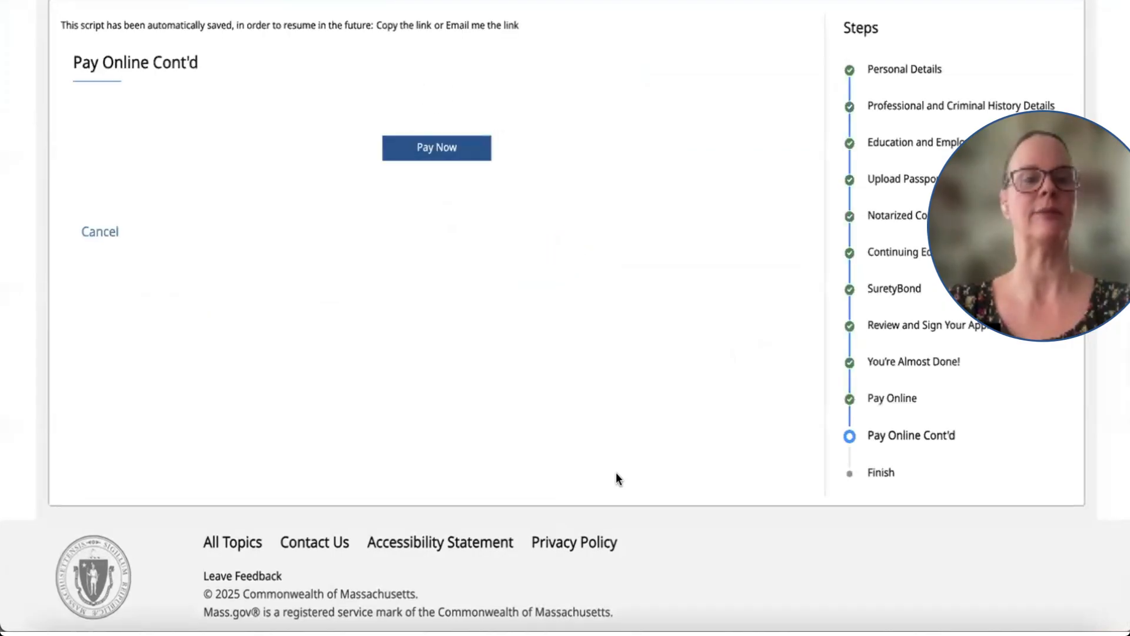
pyautogui.click(451, 151)
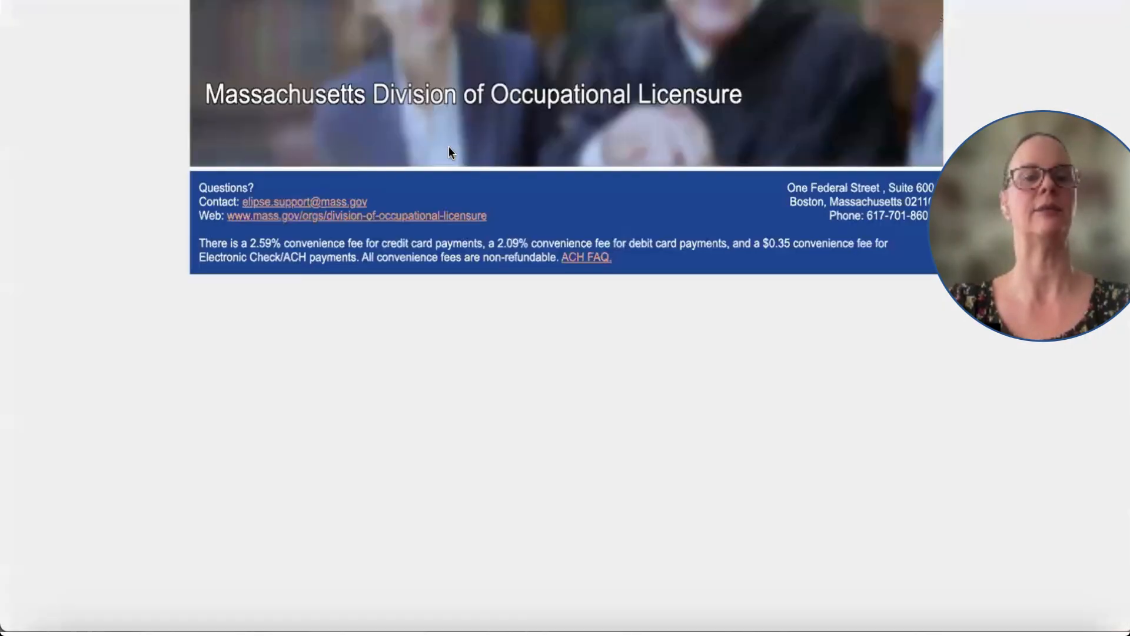
pyautogui.scroll(-6, 474, 272)
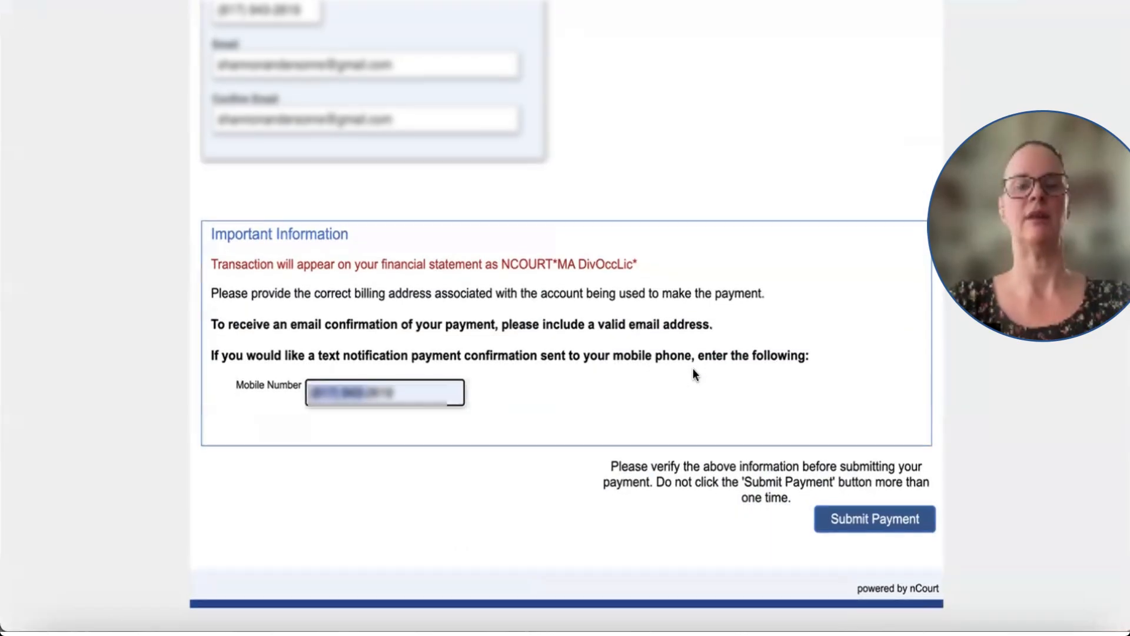
pyautogui.click(866, 518)
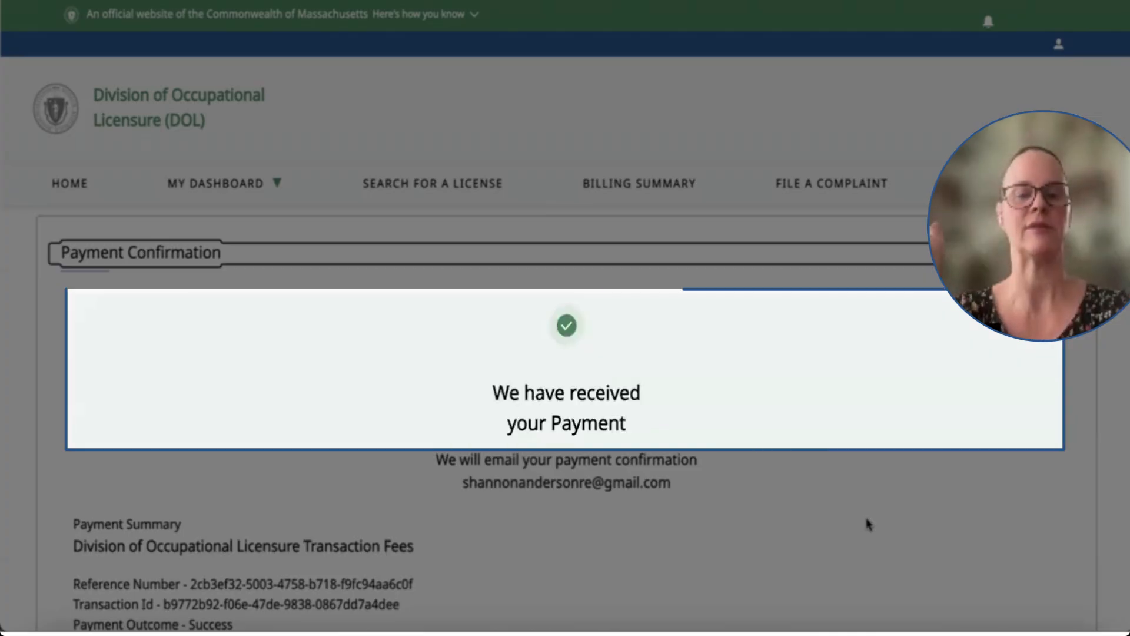
# Step: Continue past the payment confirmation to finish the application, and close it
pyautogui.scroll(-5, 867, 524)
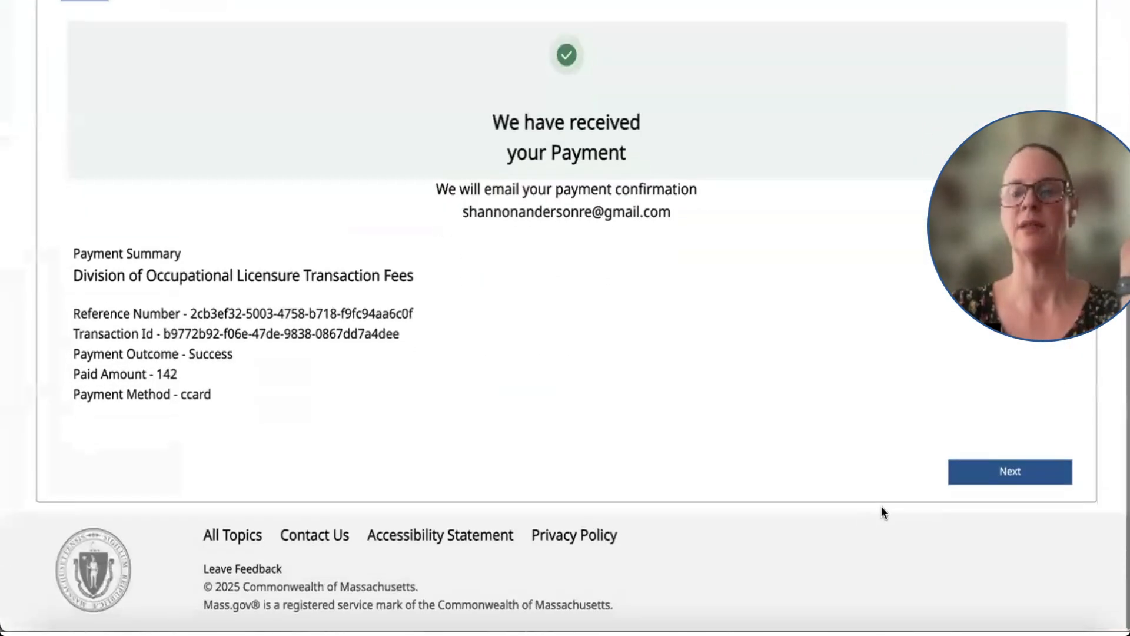
pyautogui.click(1020, 484)
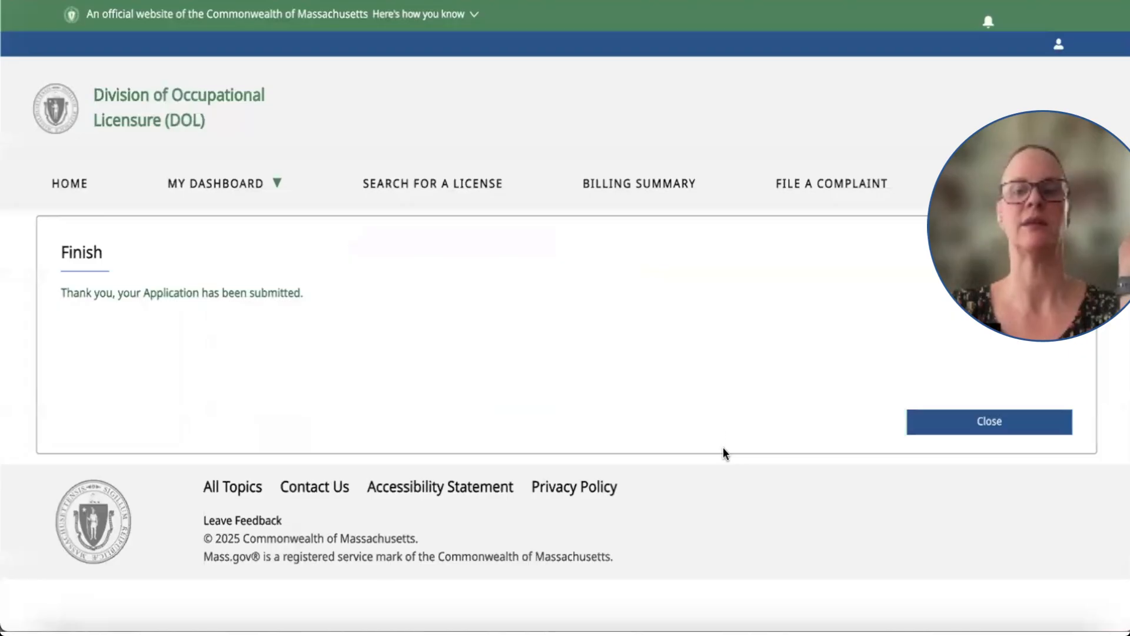
pyautogui.click(958, 423)
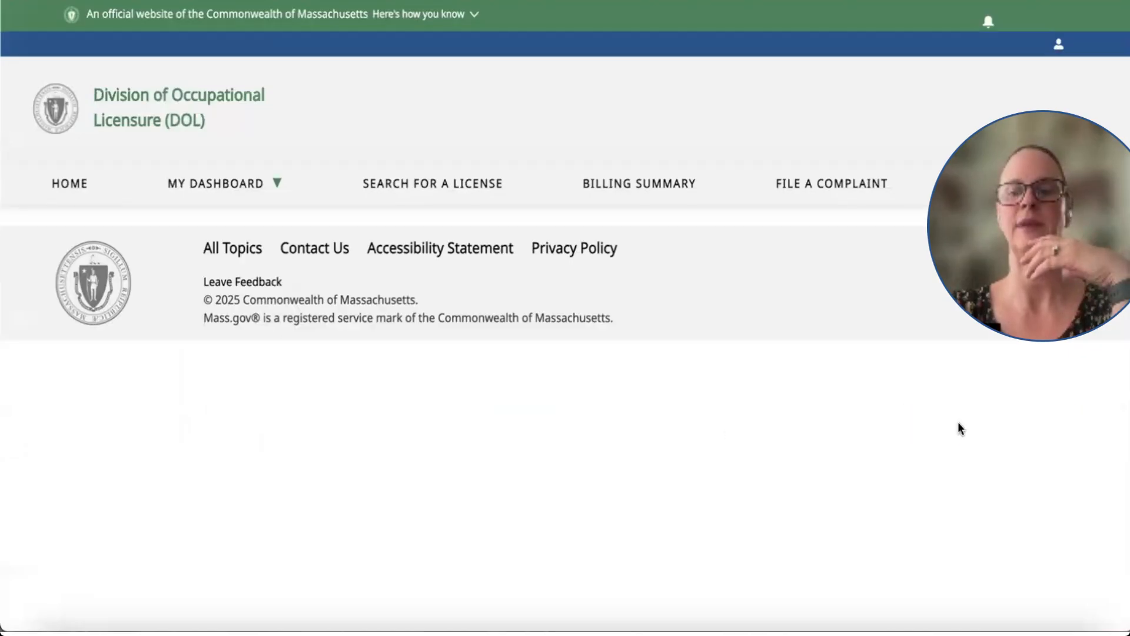
# Step: Look over the home page's linked licenses and the available dashboard sections
pyautogui.scroll(-9, 707, 445)
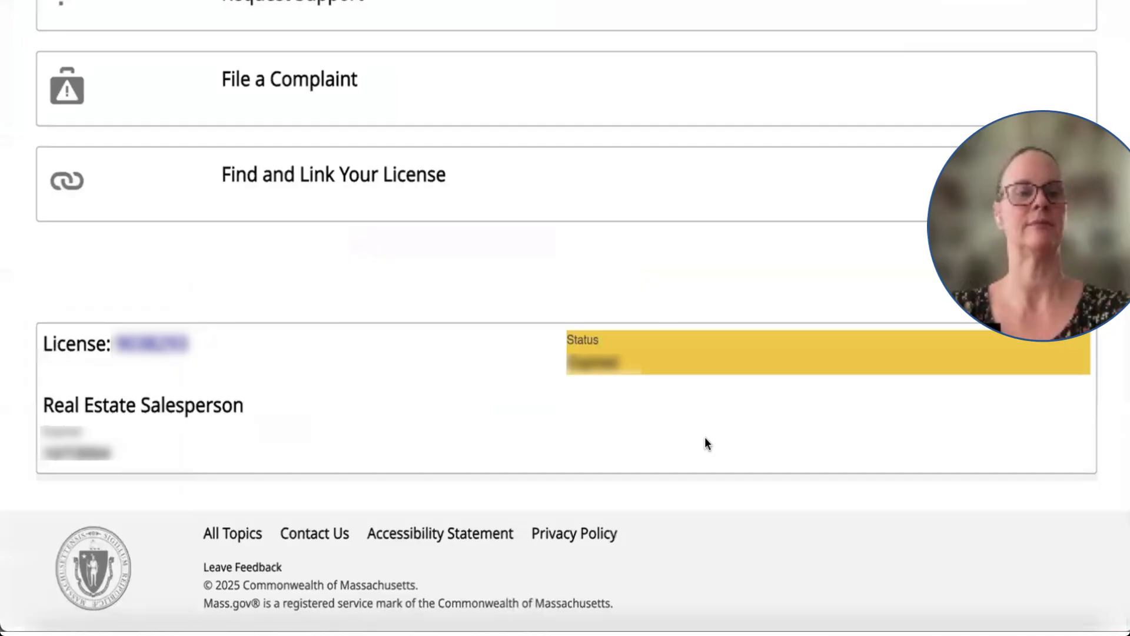
pyautogui.scroll(9, 706, 438)
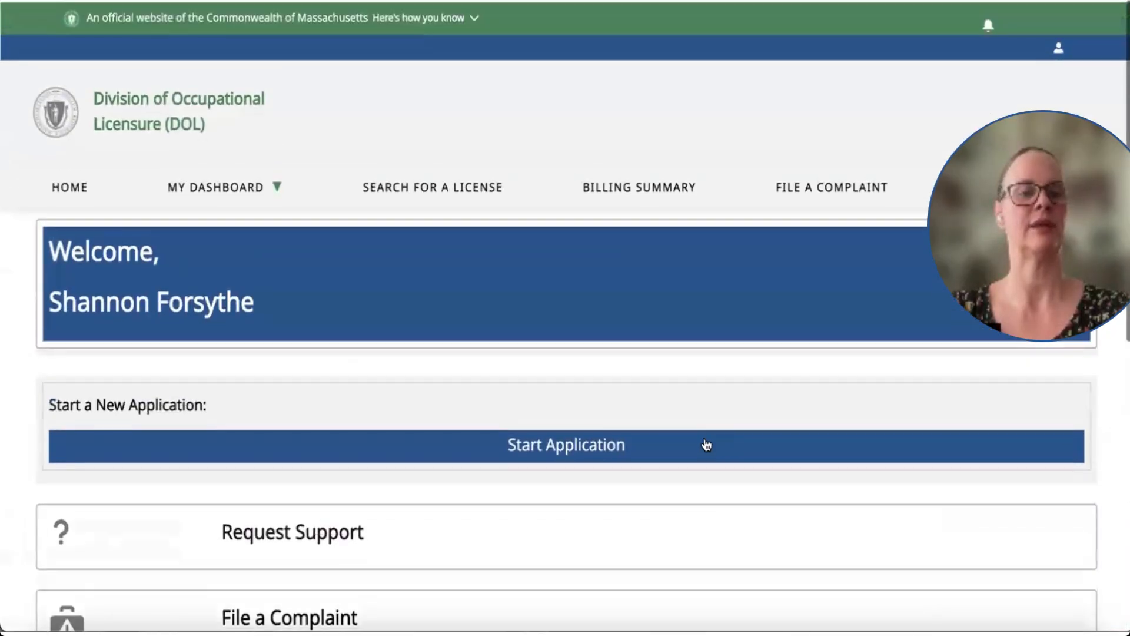
pyautogui.click(268, 185)
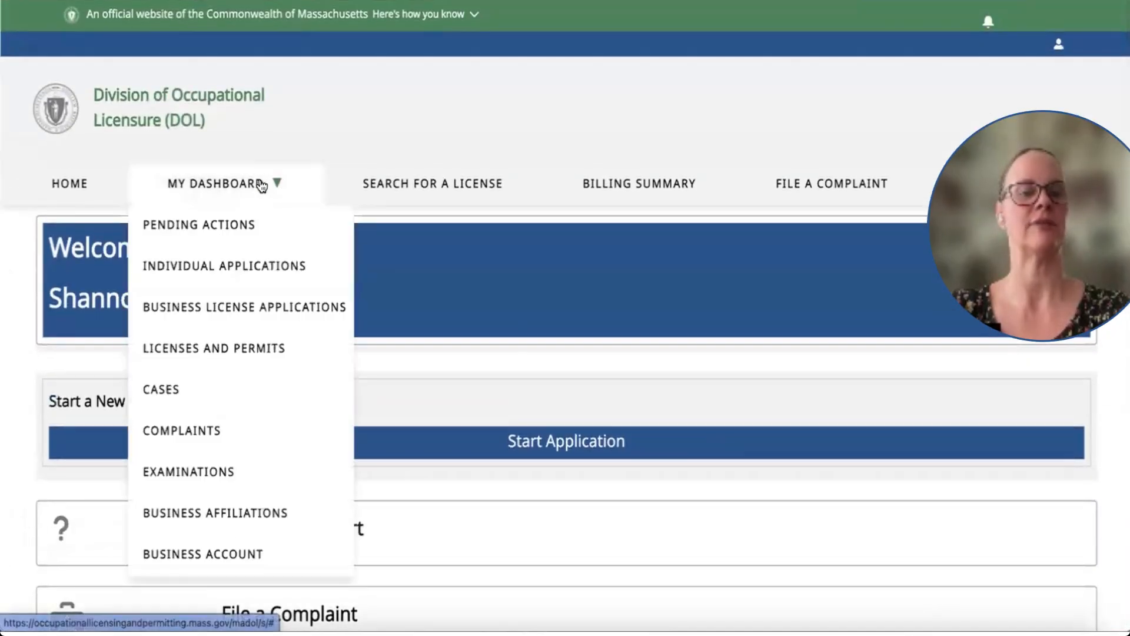
pyautogui.moveTo(218, 171)
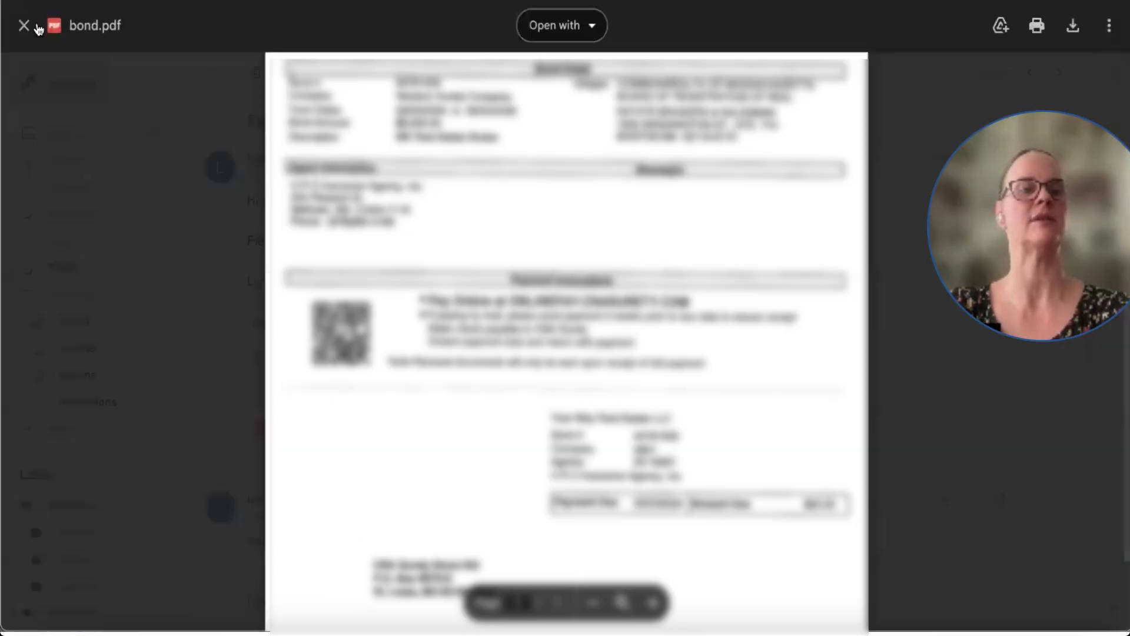
# Step: Switch to Gmail, close the bond.pdf preview and check the newest messages in the inbox
pyautogui.click(20, 25)
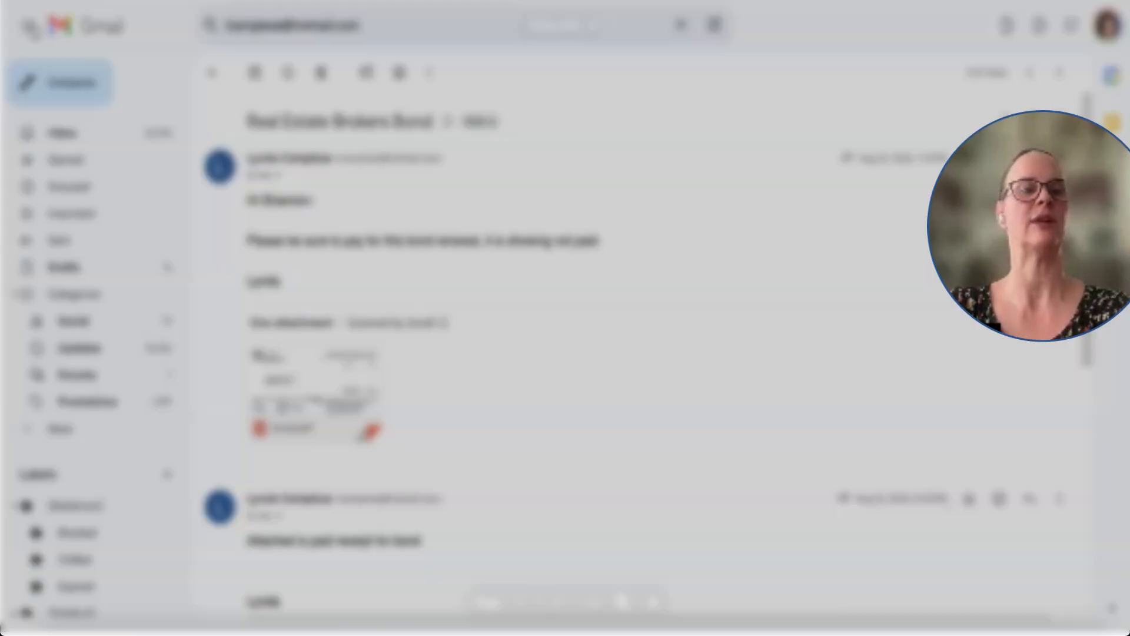
pyautogui.click(71, 131)
pyautogui.scroll(15, 297, 355)
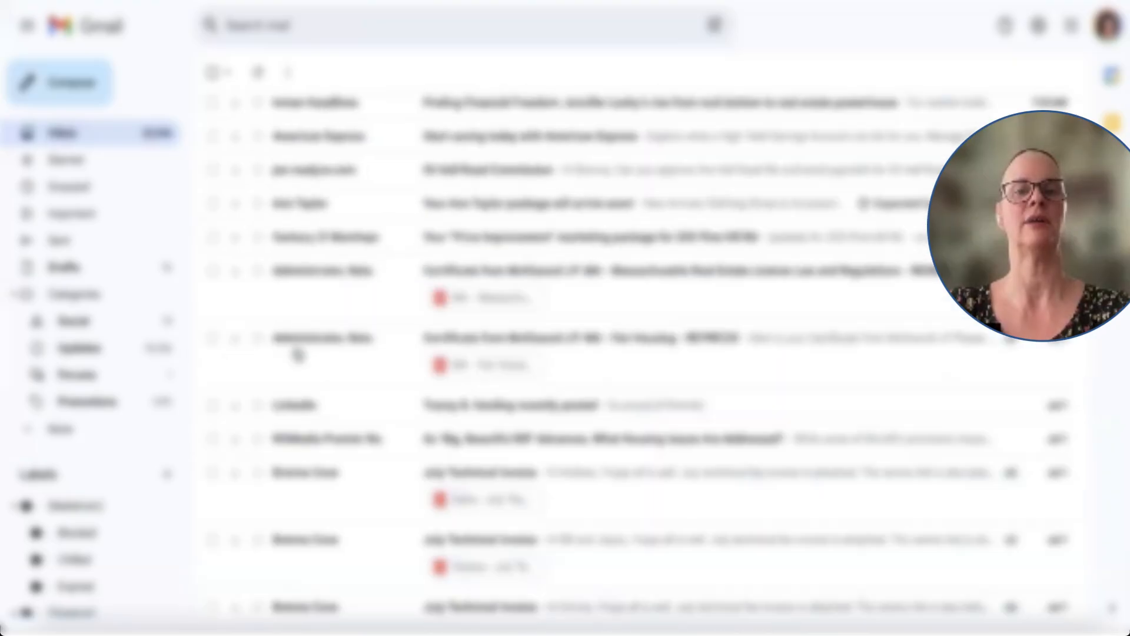
pyautogui.click(471, 150)
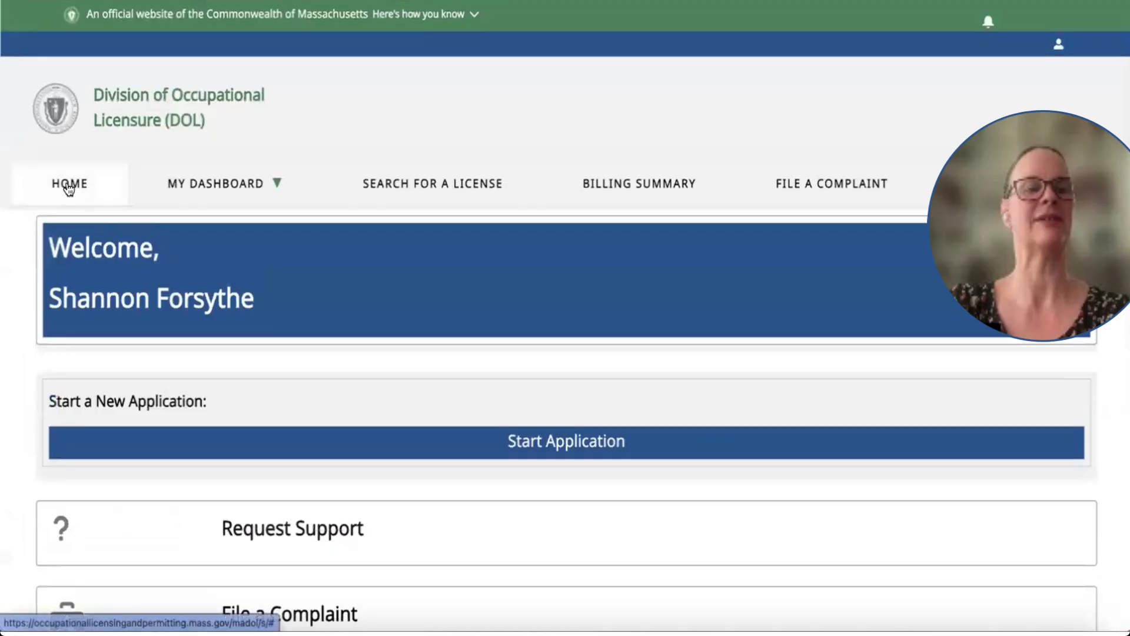
# Step: Return to the licensing portal and open the dashboard's list of licenses and permits
pyautogui.click(213, 184)
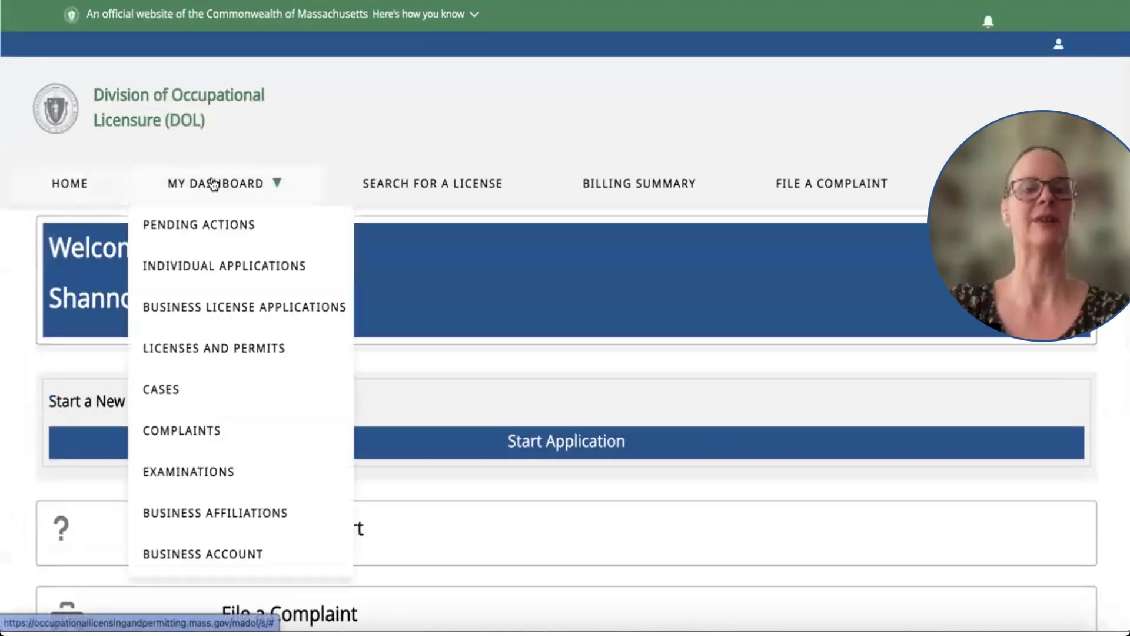
pyautogui.scroll(-2, 247, 406)
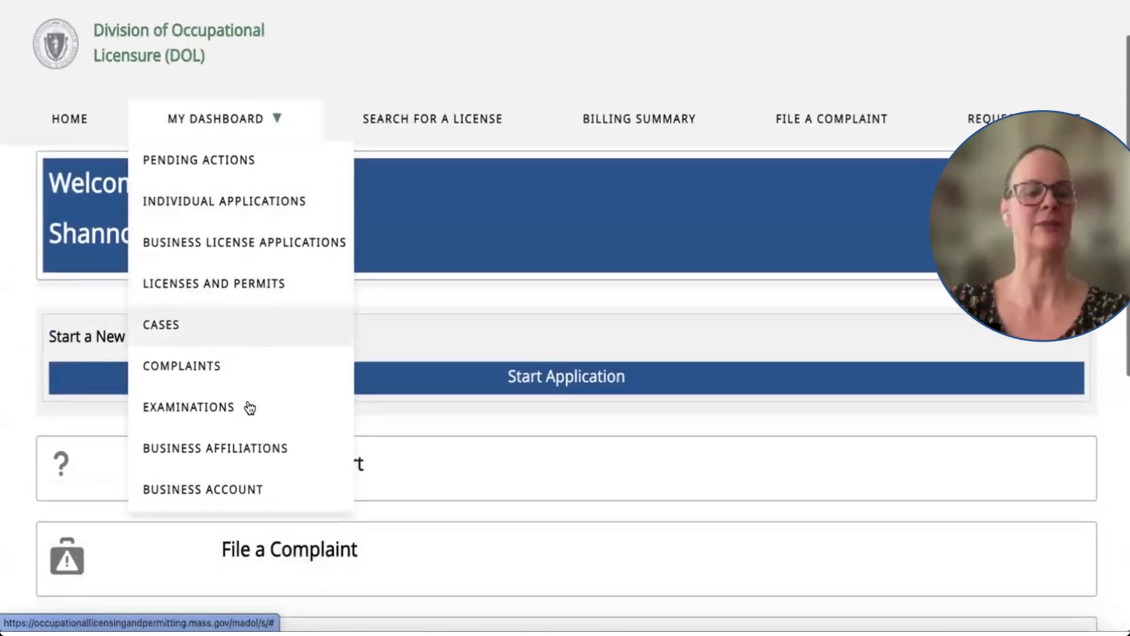
pyautogui.scroll(-1, 250, 407)
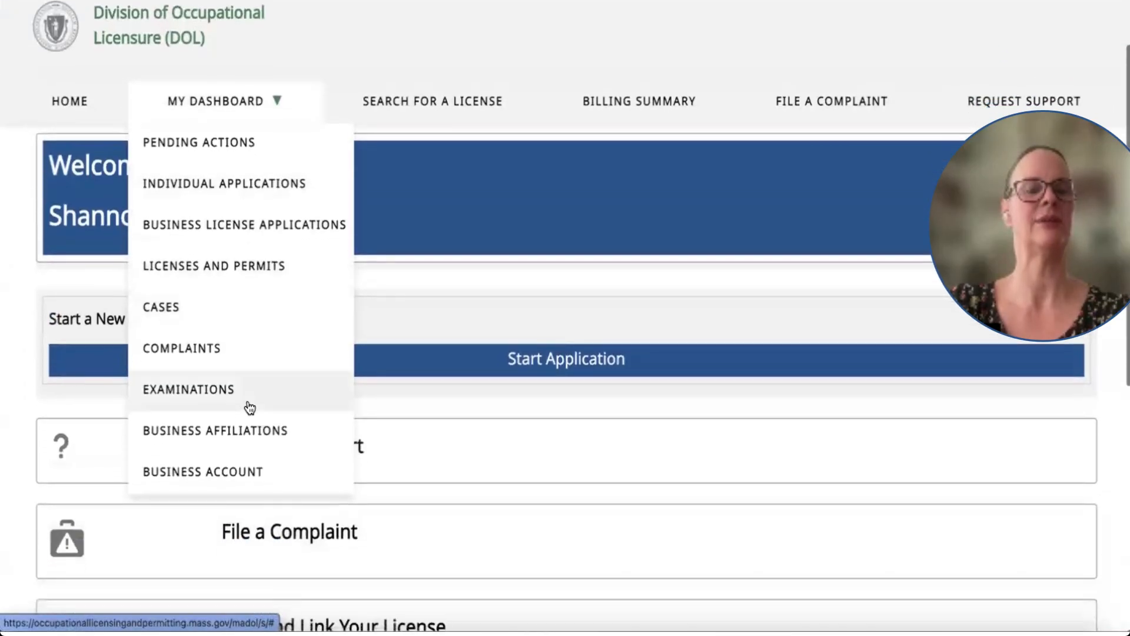
pyautogui.click(229, 265)
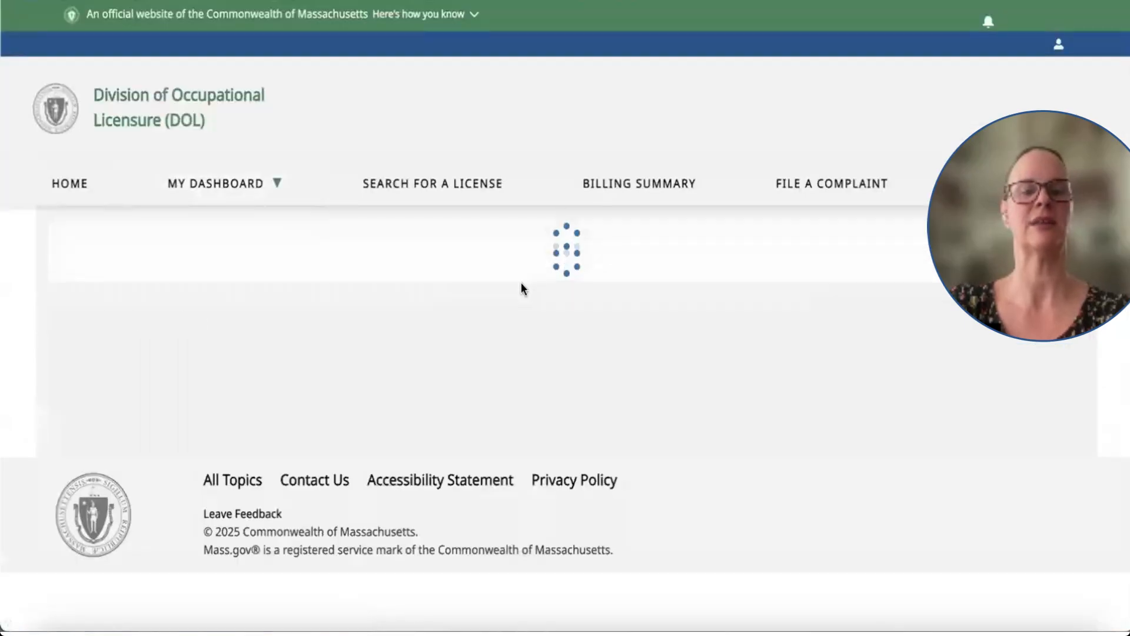
# Step: View the details of the Real Estate Broker license, and close them
pyautogui.scroll(-1, 521, 288)
pyautogui.click(565, 503)
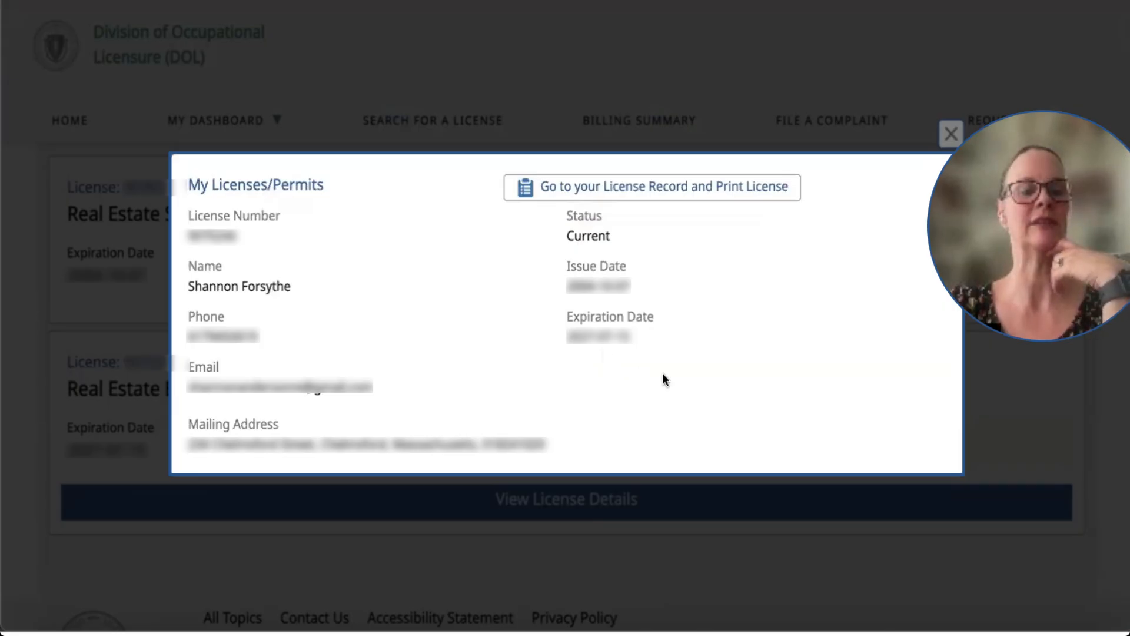
pyautogui.click(951, 134)
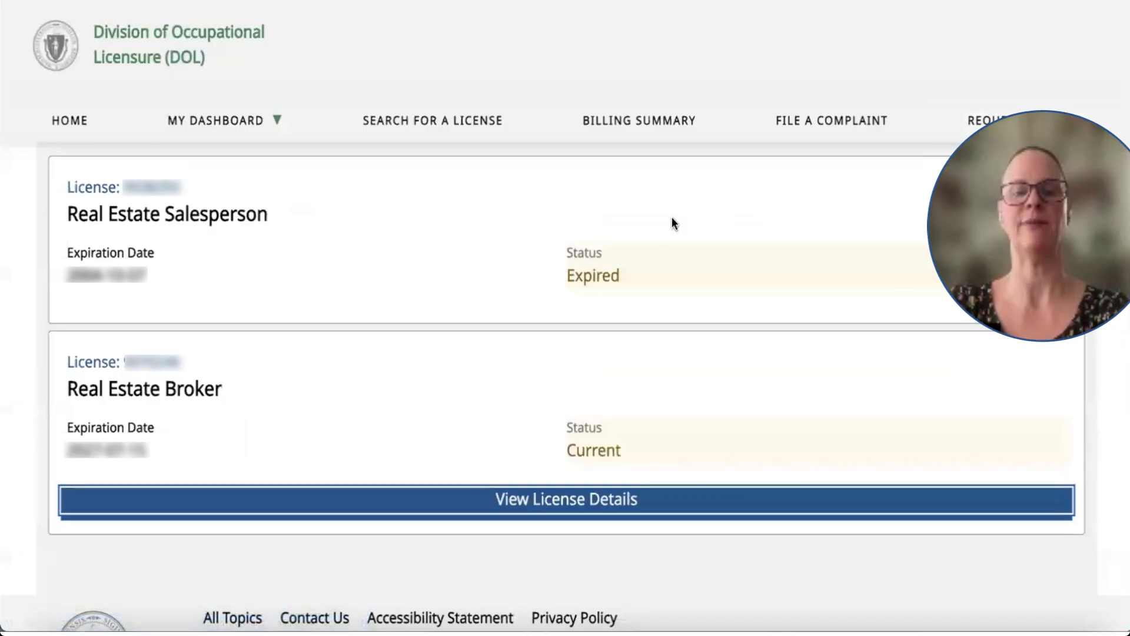